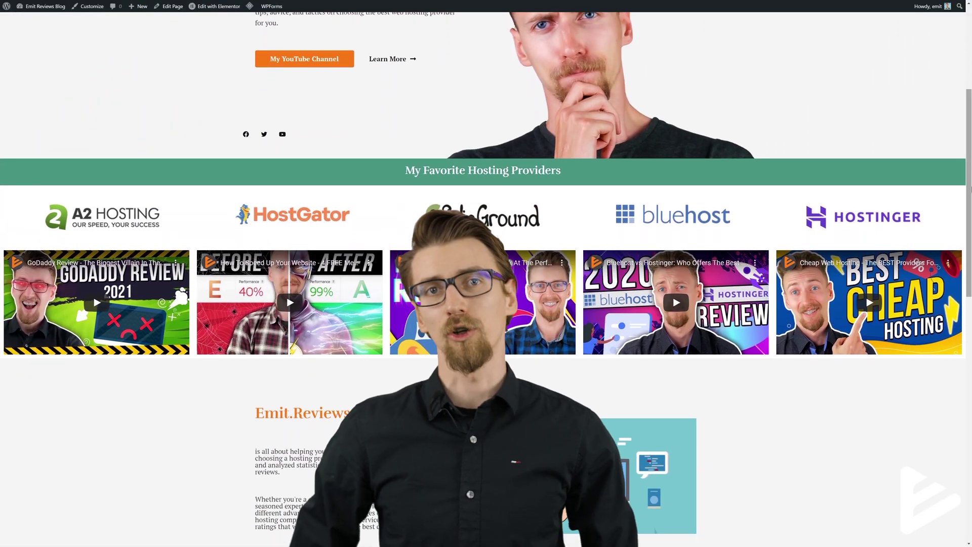
scroll(971, 189, "down", 4)
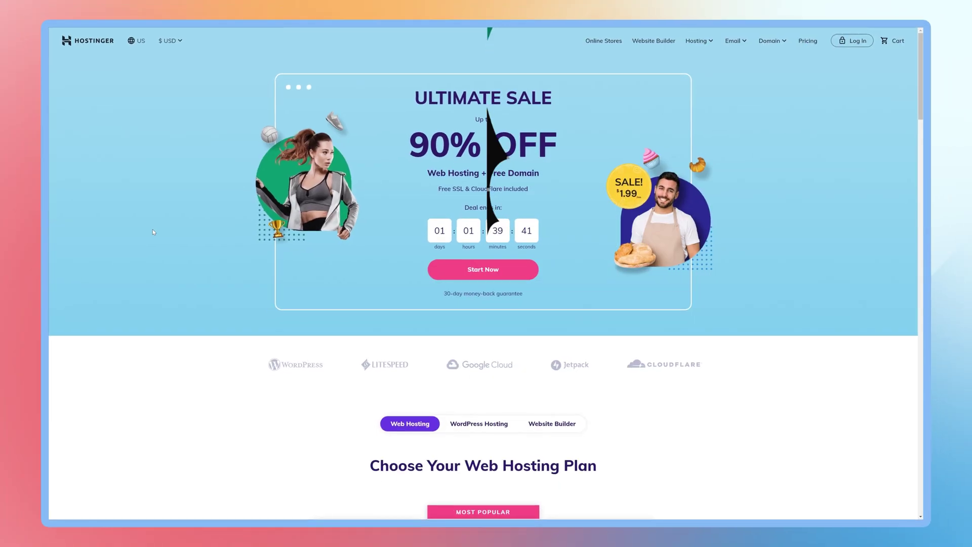
- Search for mynewdomainnameornot, add the .online domain to the cart, and view the hosting plans
scroll(495, 148, "down", 5)
scroll(487, 273, "down", 5)
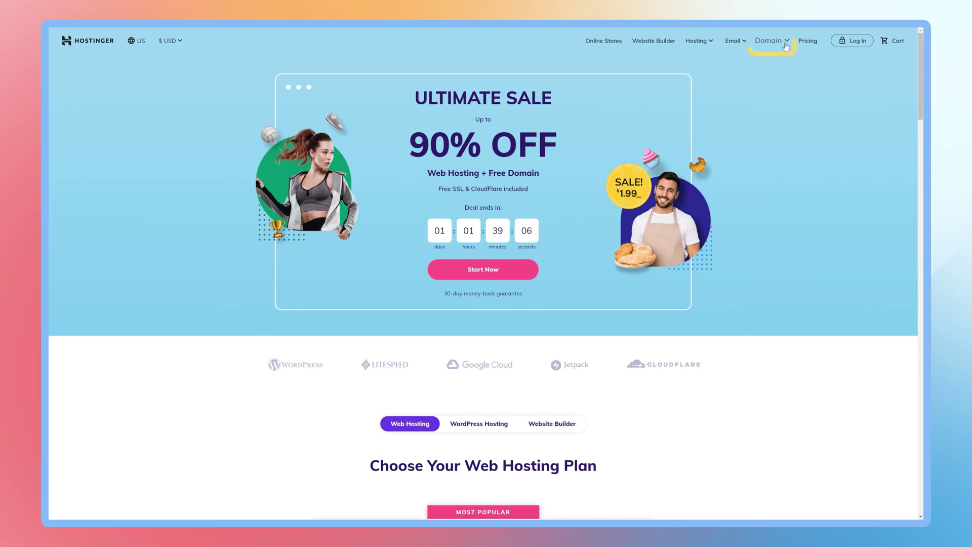
left_click(786, 47)
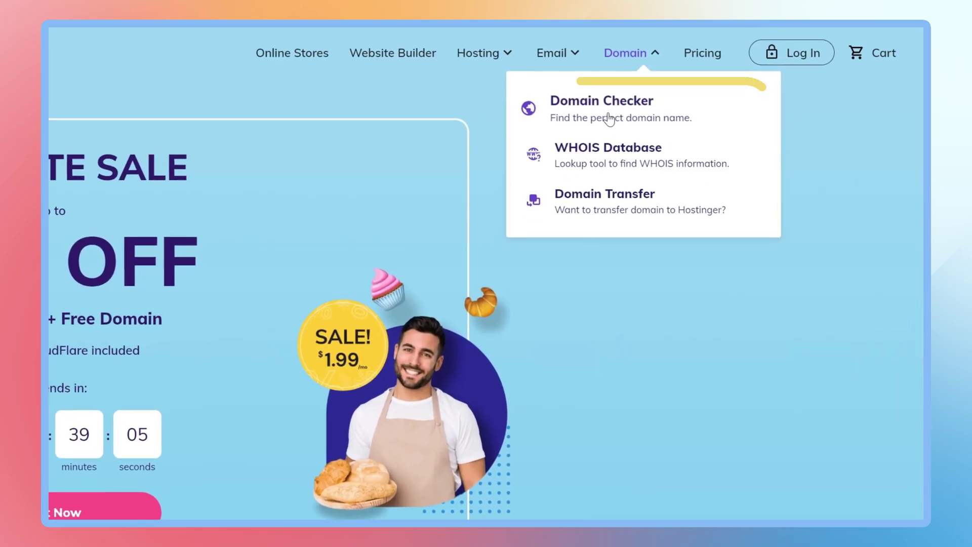
left_click(609, 120)
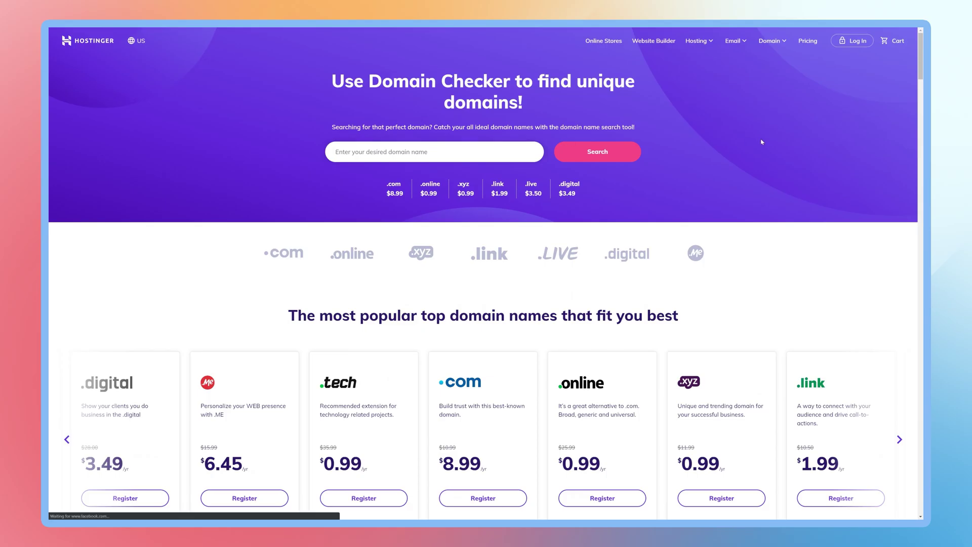
type("MyNewDomainNameOrNot")
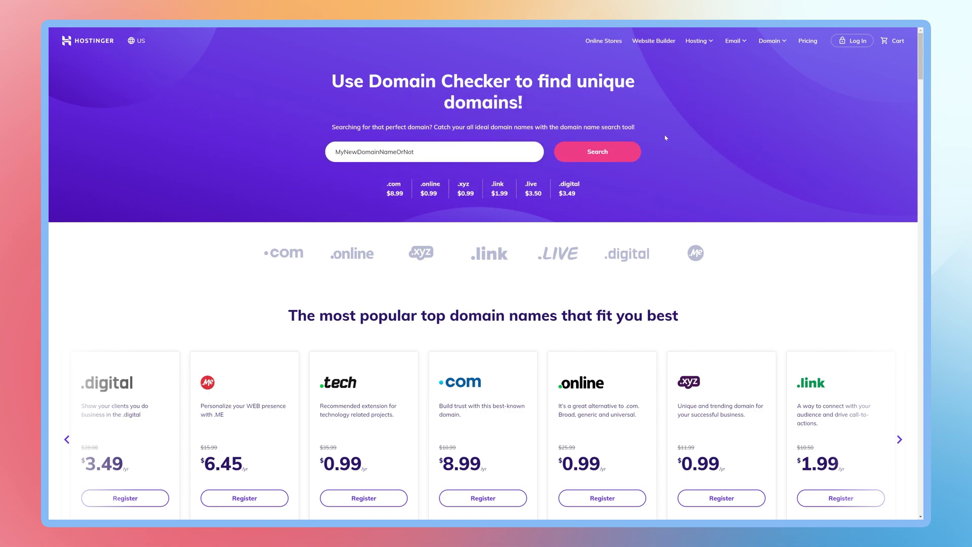
key("Return")
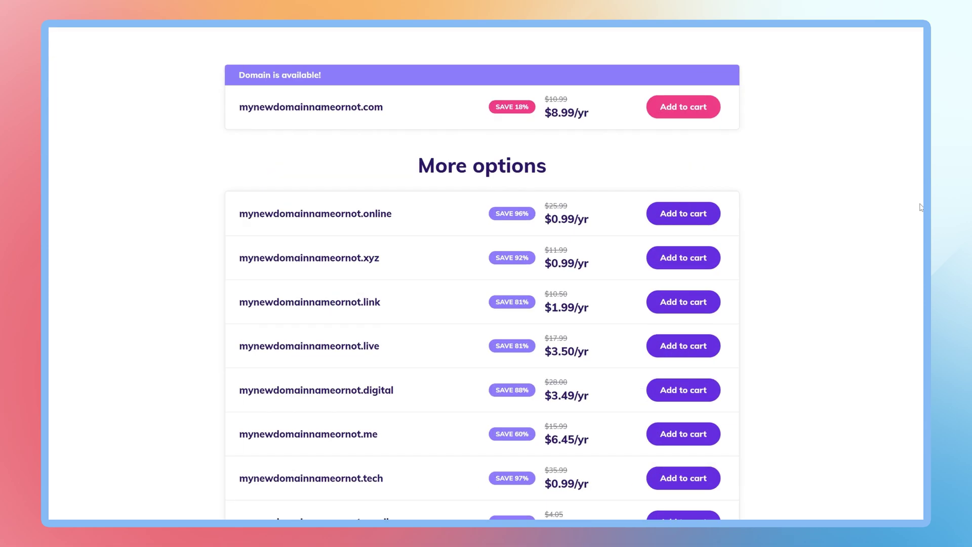
left_click(670, 213)
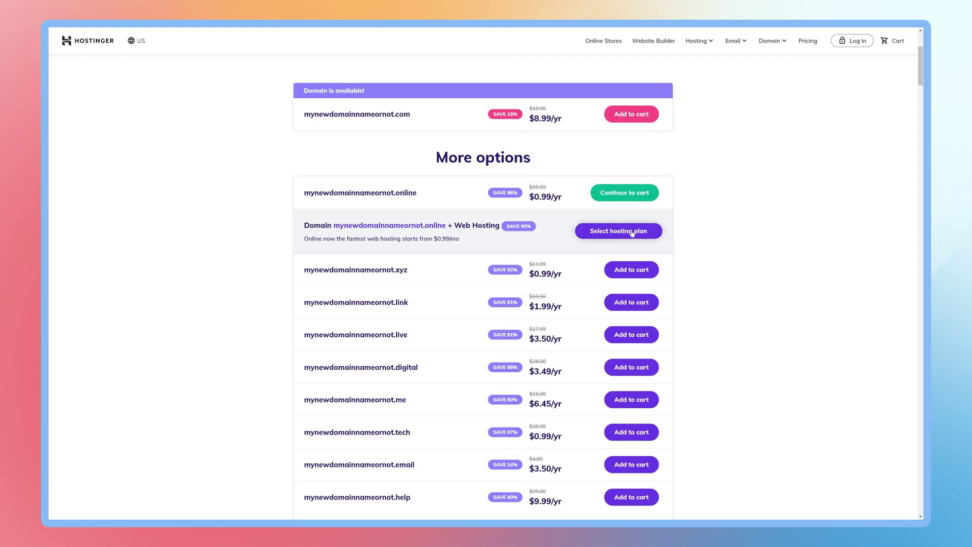
left_click(618, 230)
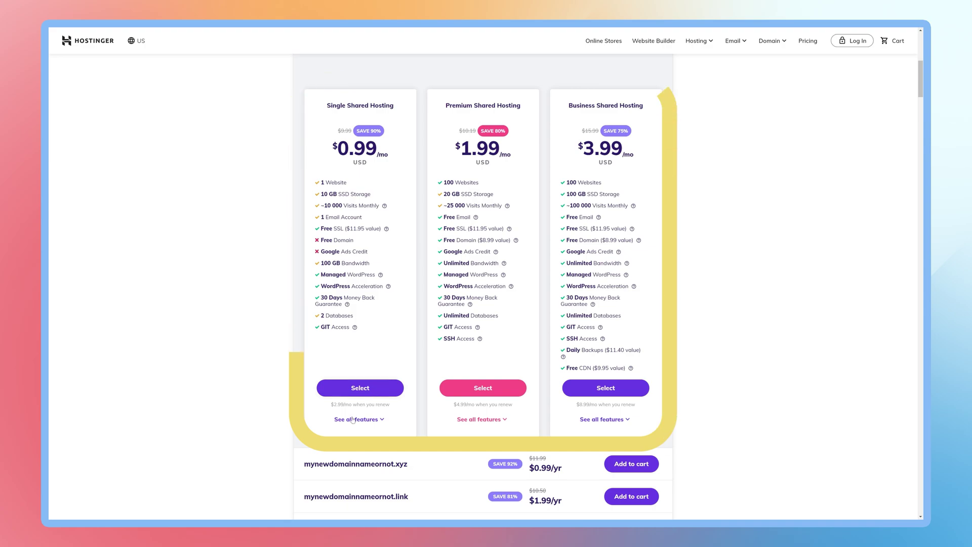
- Expand the plan features and apply a coupon code to the Single Shared Hosting order
left_click(353, 419)
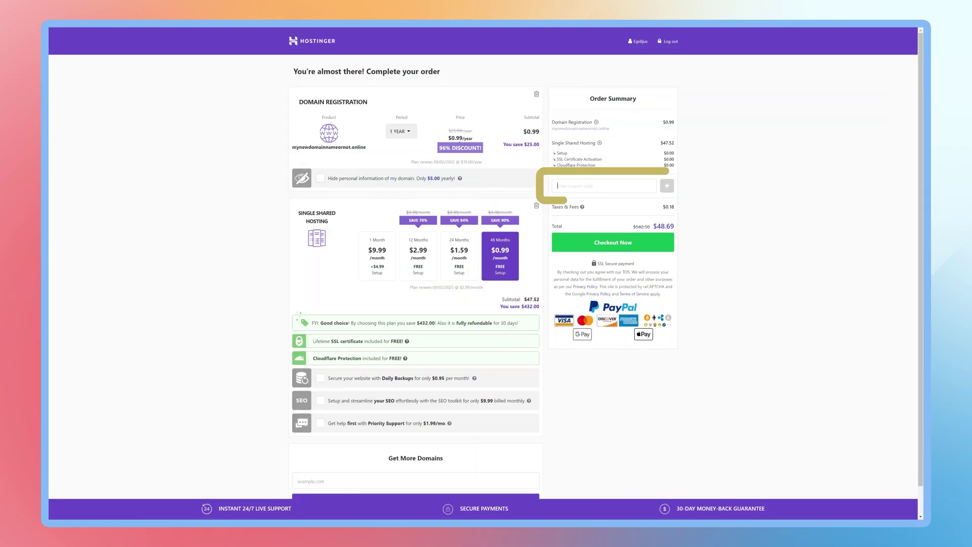
type("EMITREVIEWS")
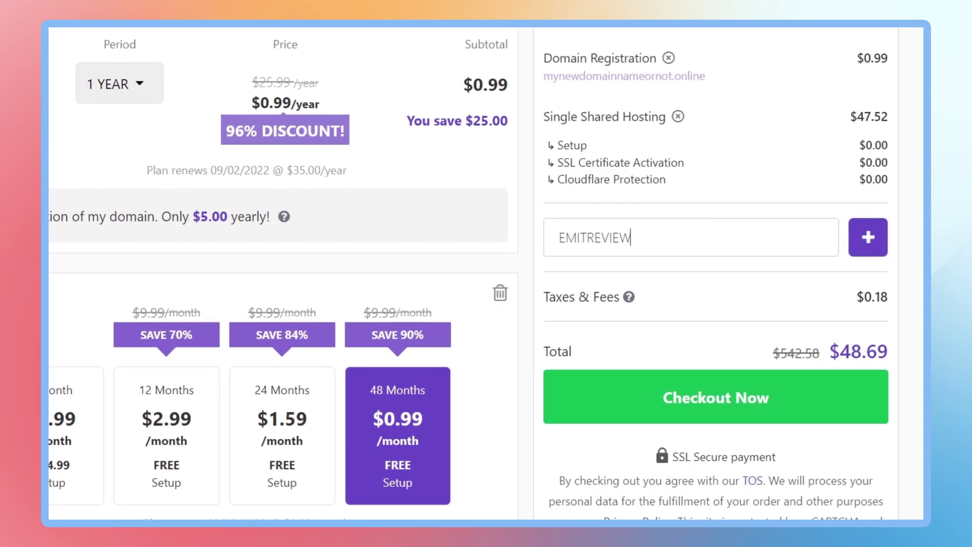
left_click(870, 242)
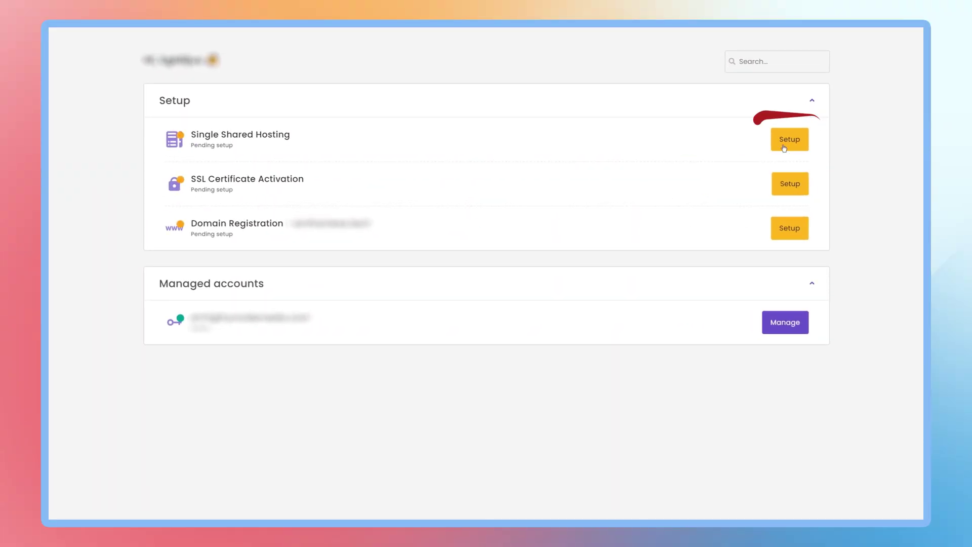
- Start the hosting plan setup, select the purchased domain, and autofill the owner details to register emitreviews.tech
left_click(784, 147)
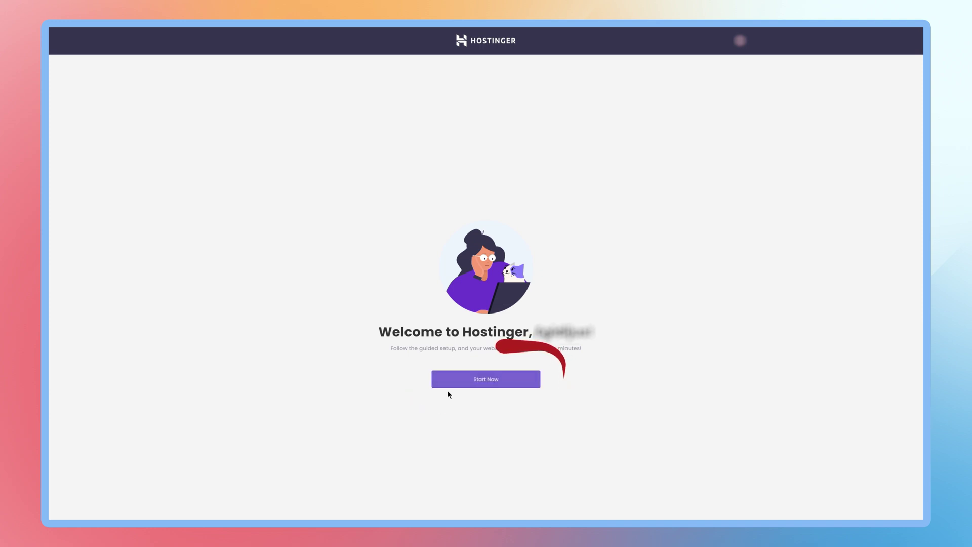
left_click(448, 387)
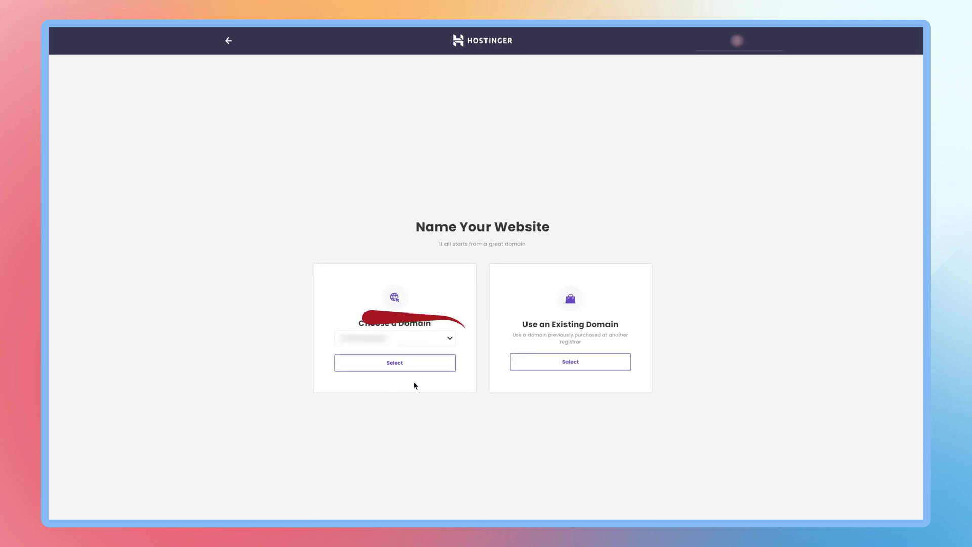
left_click(408, 364)
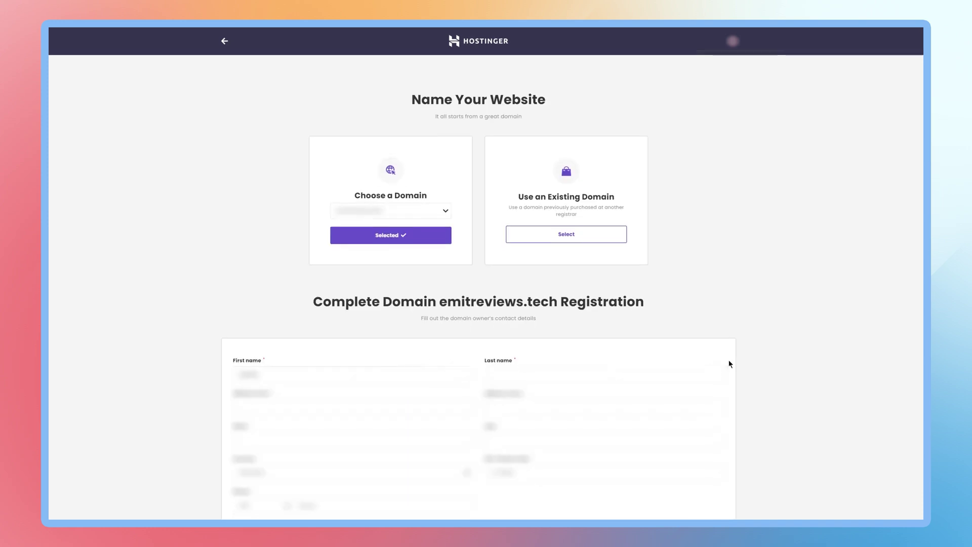
scroll(745, 360, "down", 1)
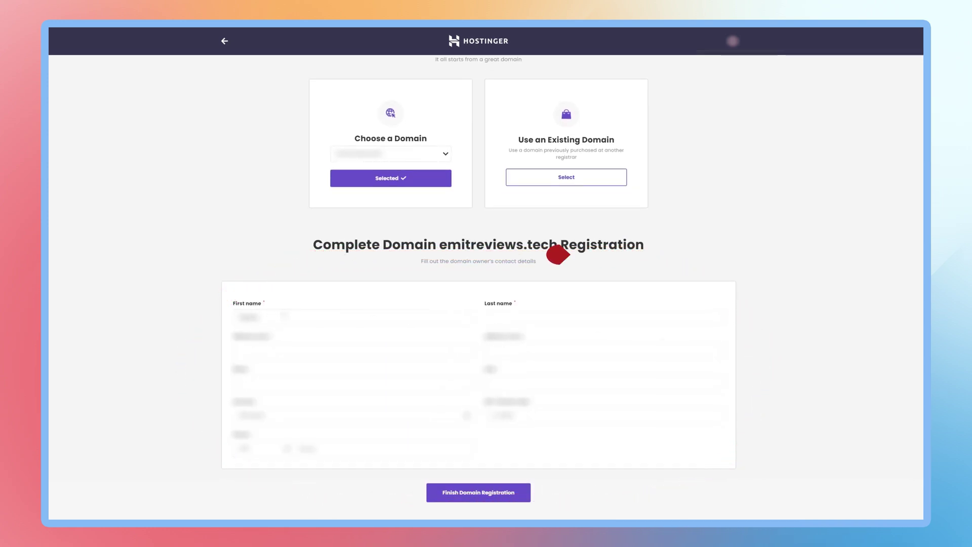
double_click(221, 316)
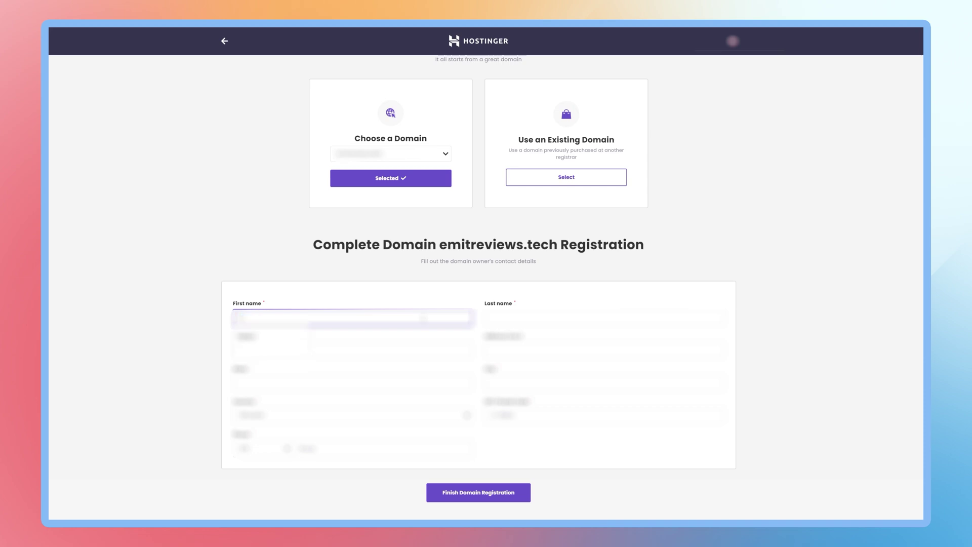
key("Return")
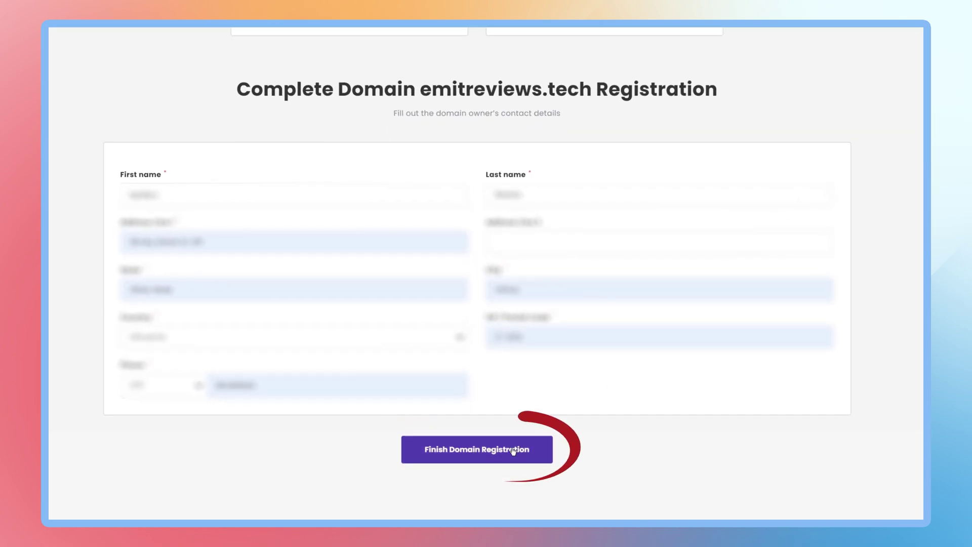
left_click(514, 451)
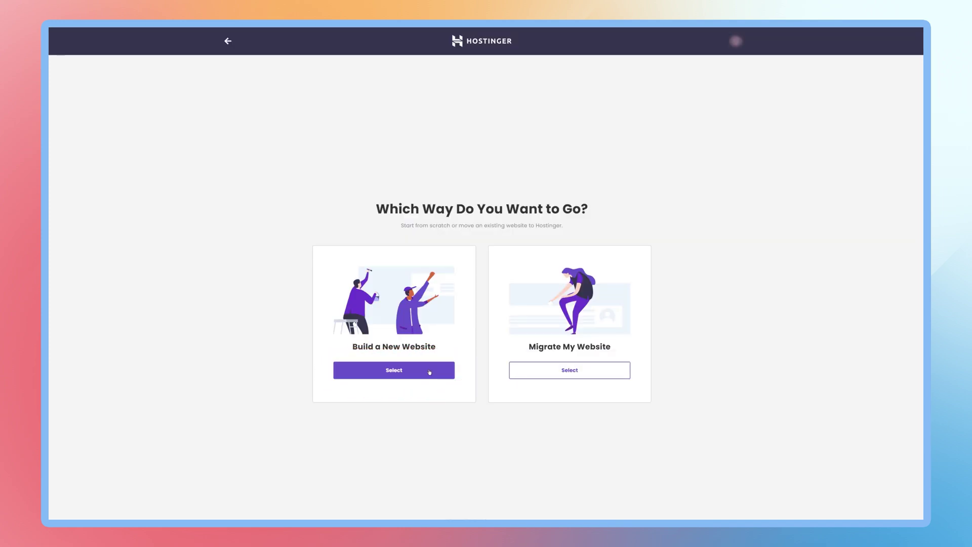
- Choose to build a new WordPress website and begin entering the admin password
left_click(430, 372)
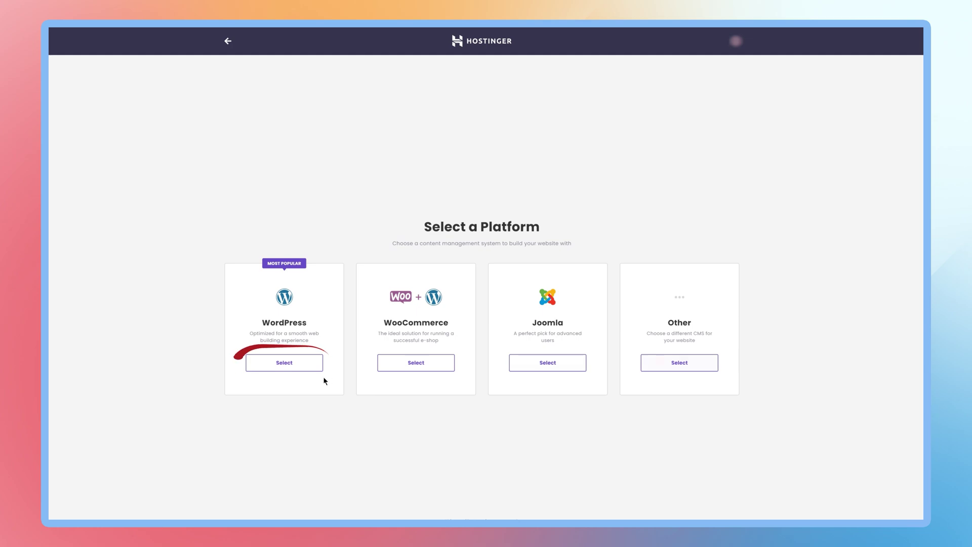
left_click(285, 362)
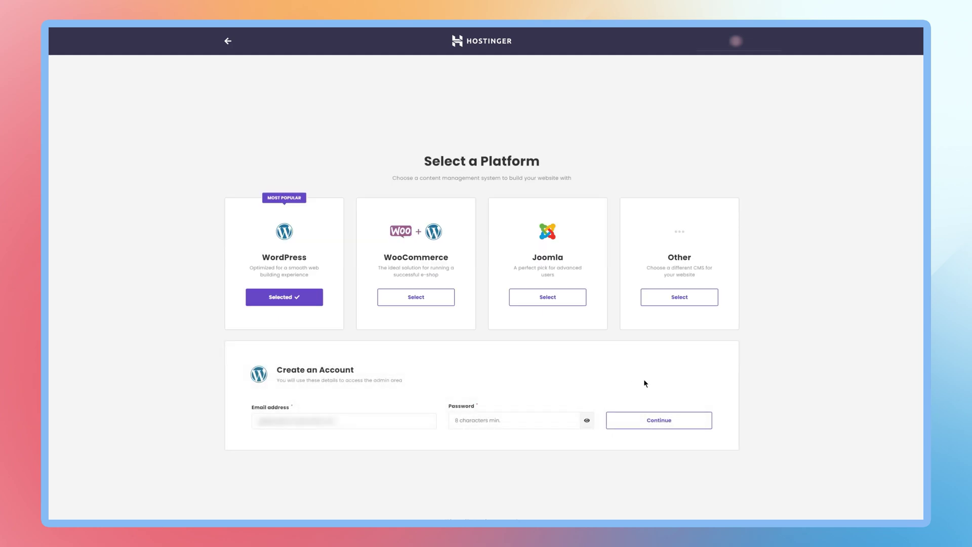
left_click(509, 419)
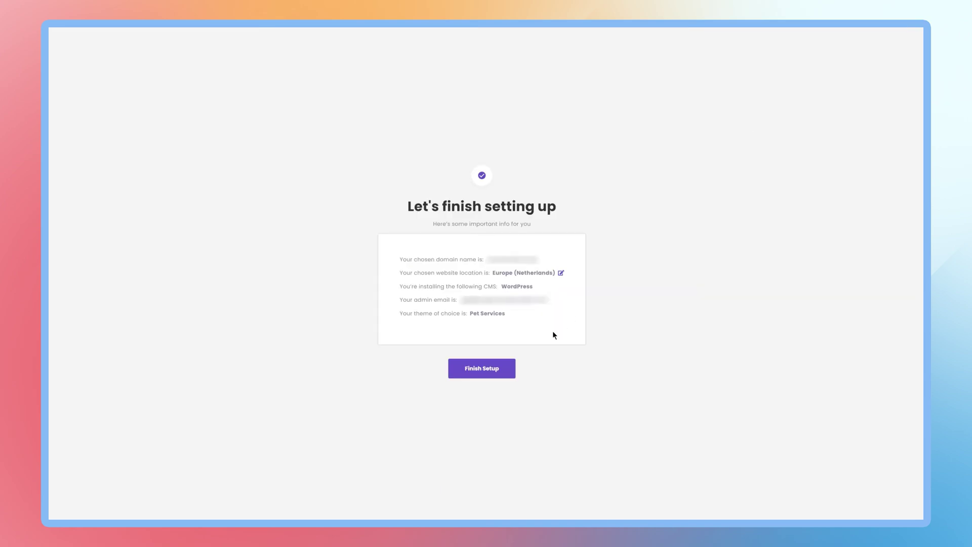
- Change the website location to North America (USA) and finish the setup
left_click(562, 274)
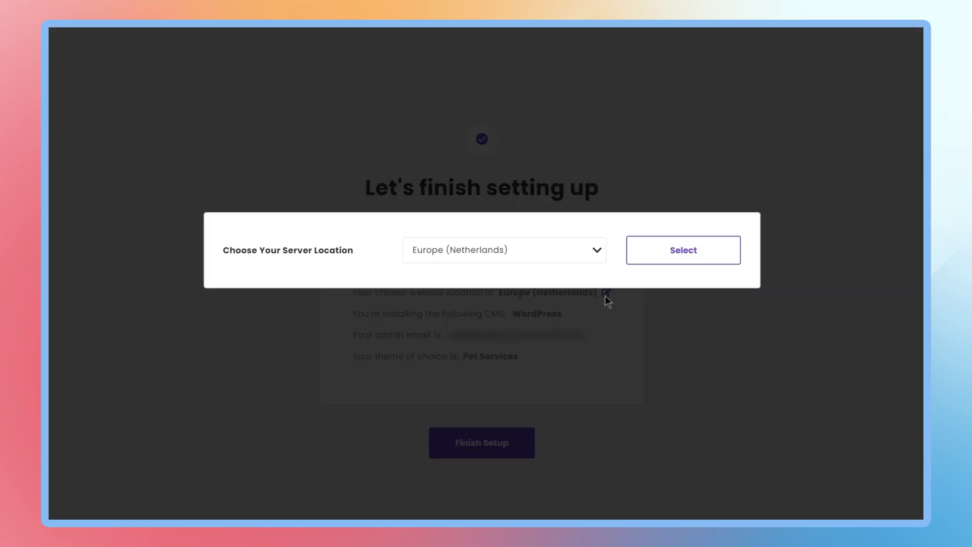
left_click(598, 251)
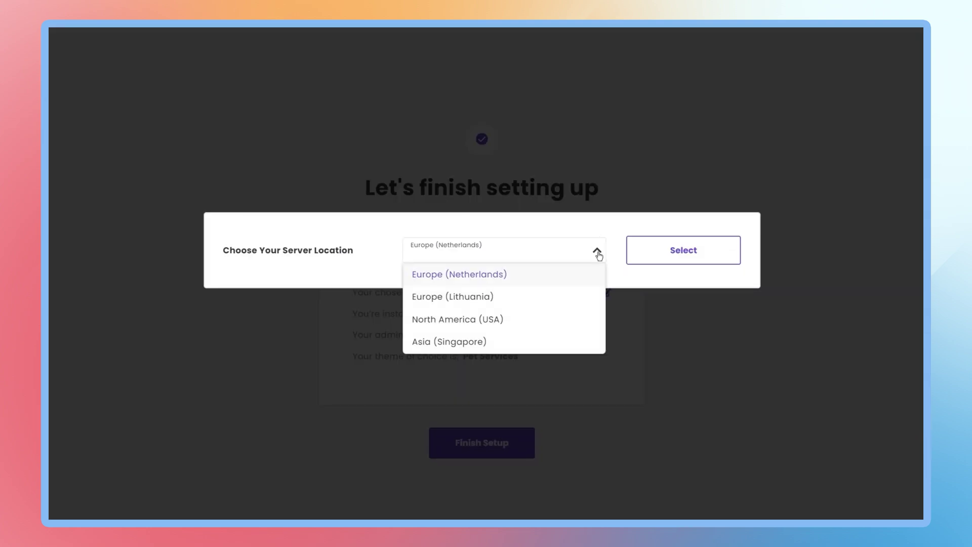
left_click(497, 319)
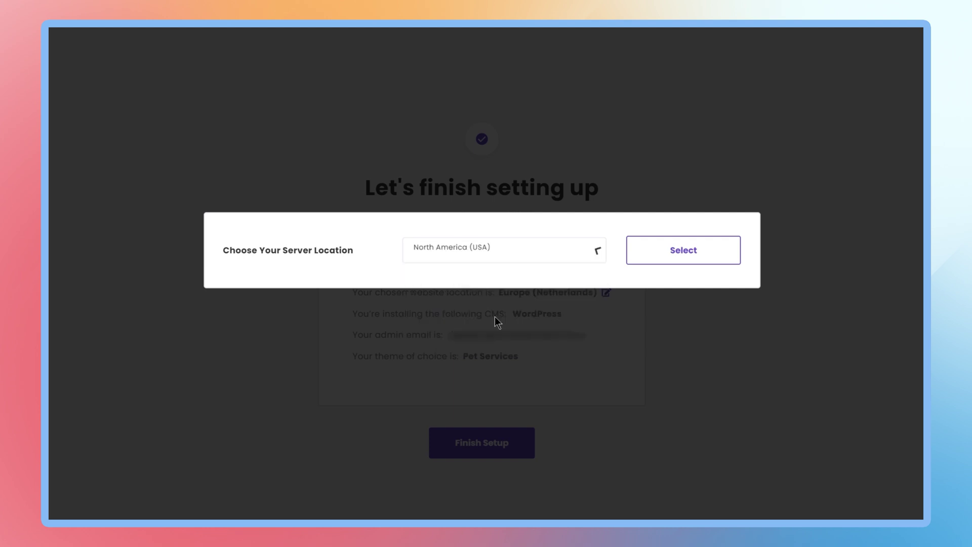
left_click(722, 254)
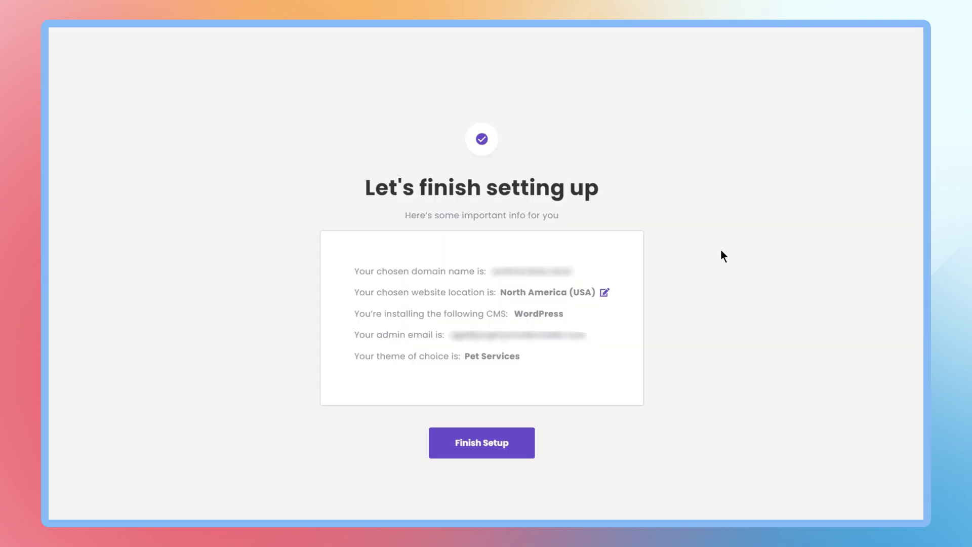
left_click(500, 446)
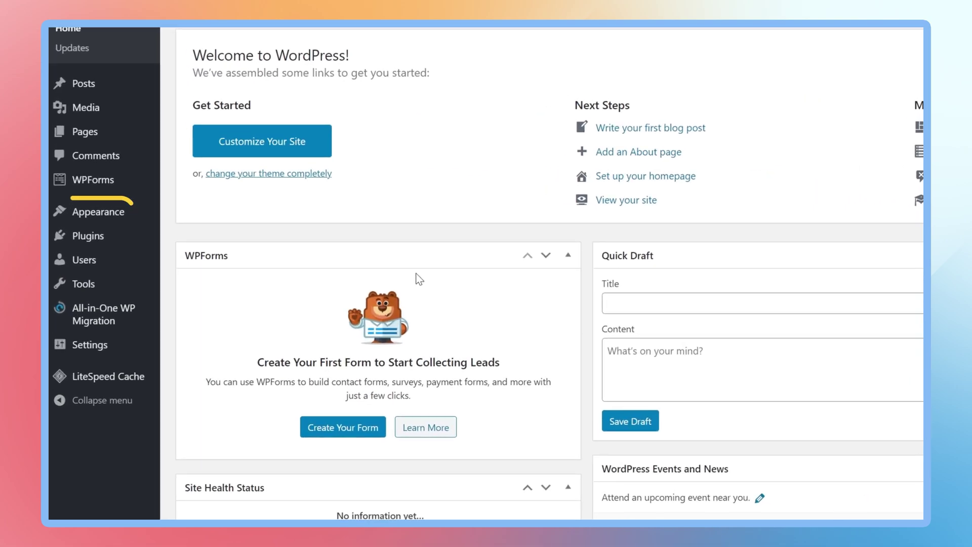
- Go to Appearance > Themes > Add New and search for 'astra'
mouse_move(131, 221)
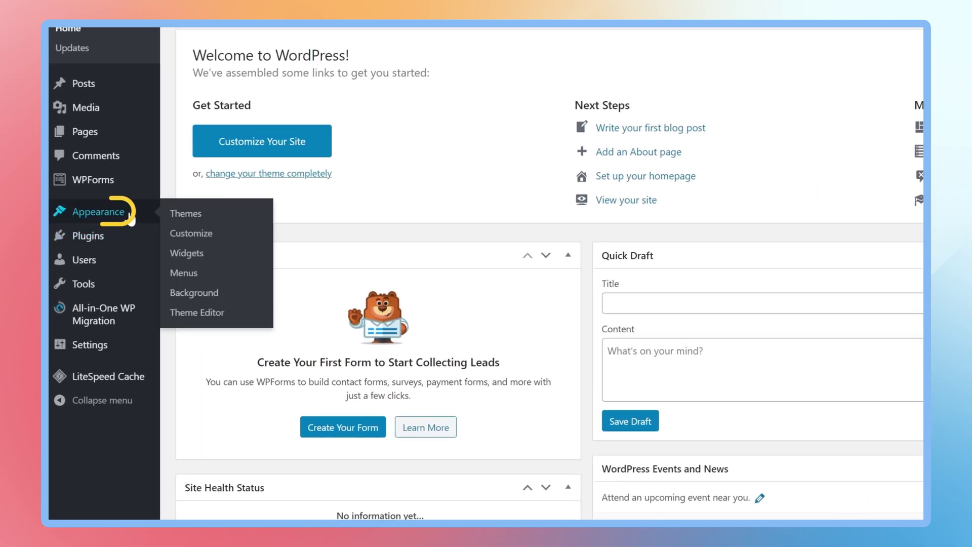
left_click(182, 215)
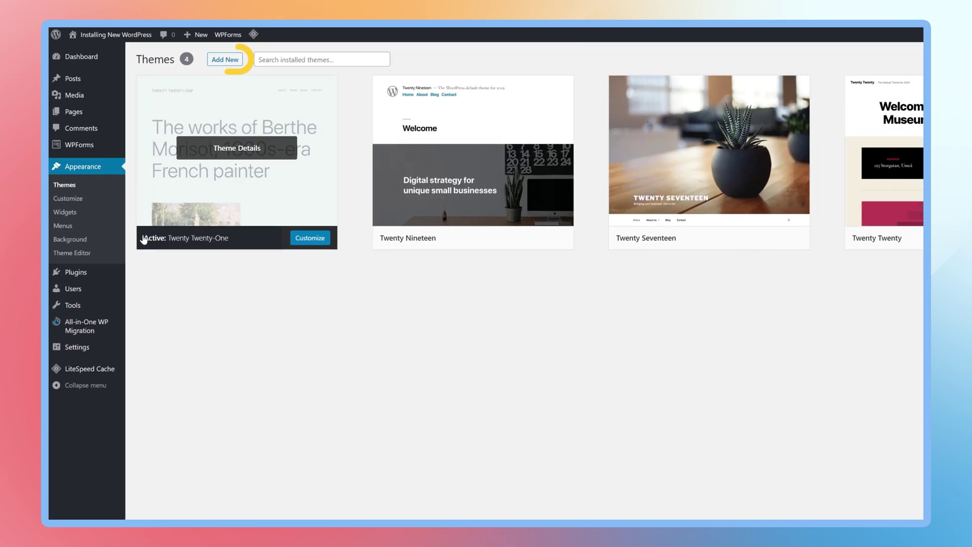
left_click(283, 69)
type("astra")
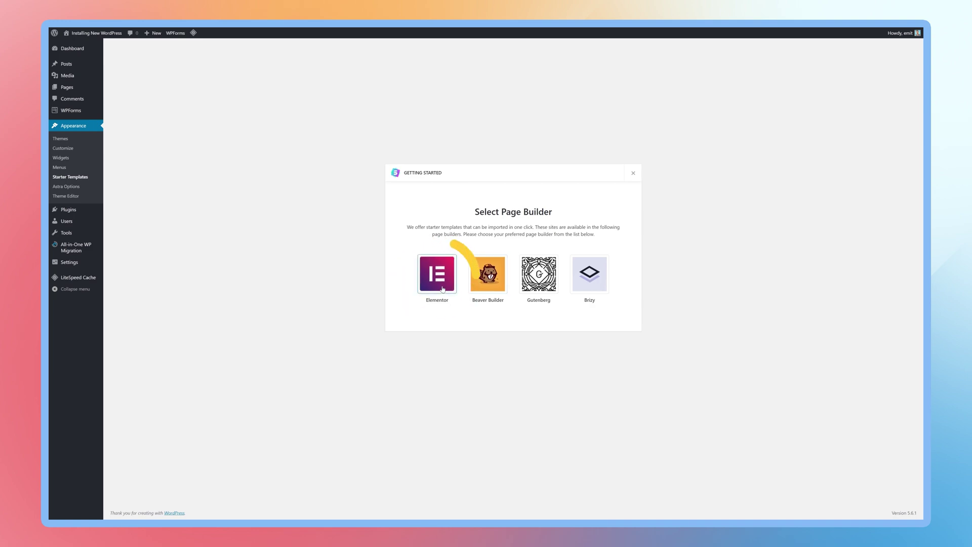
- Pick Elementor in Starter Templates and import the copywriter template as a complete site
left_click(442, 289)
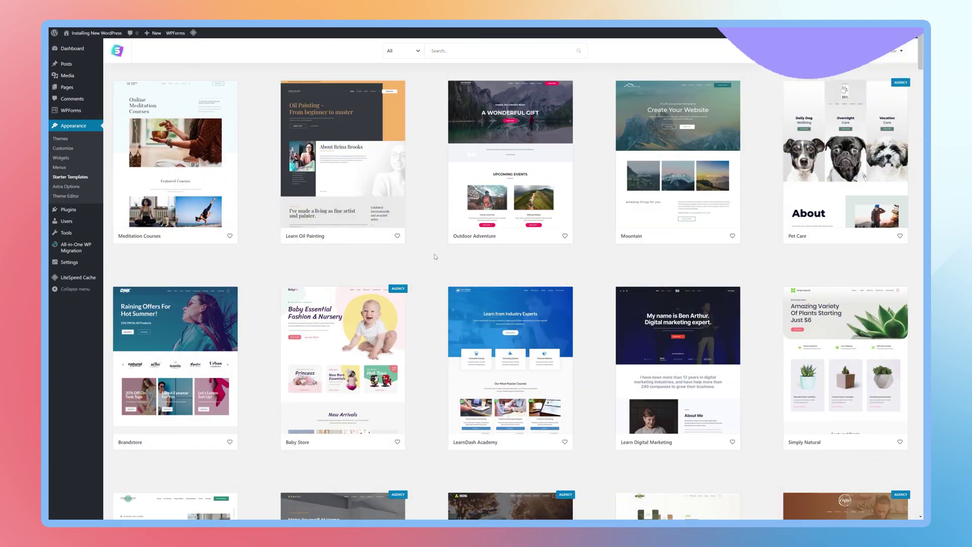
left_click(413, 51)
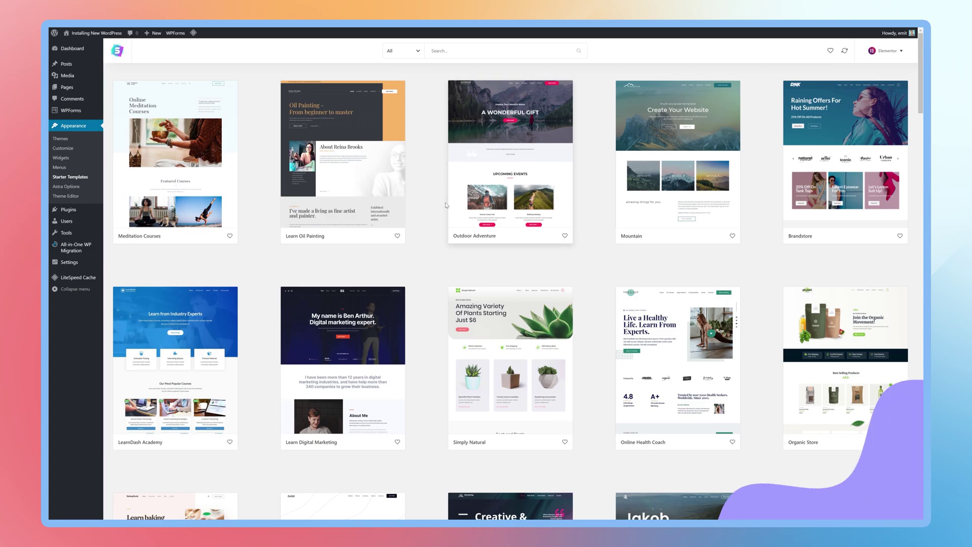
scroll(439, 202, "down", 1)
scroll(439, 202, "down", 3)
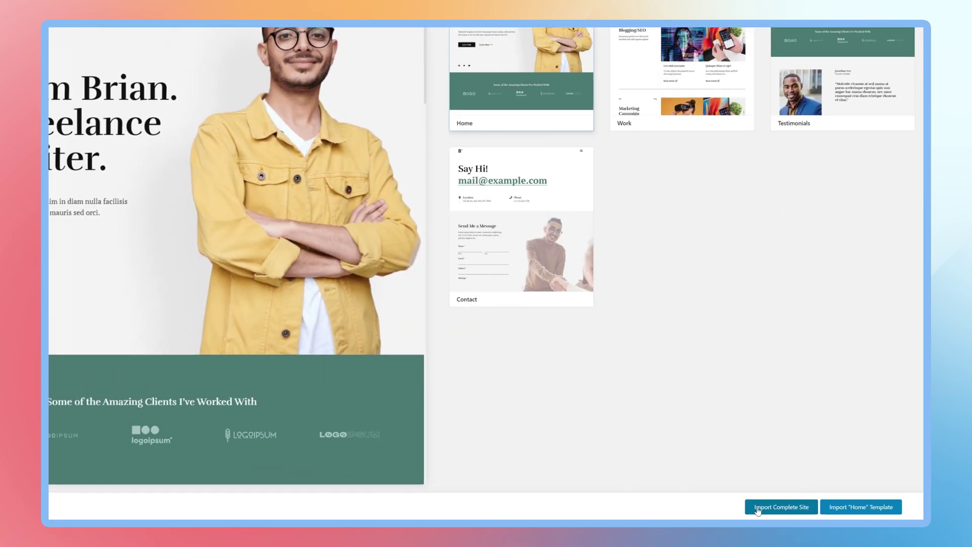
left_click(701, 509)
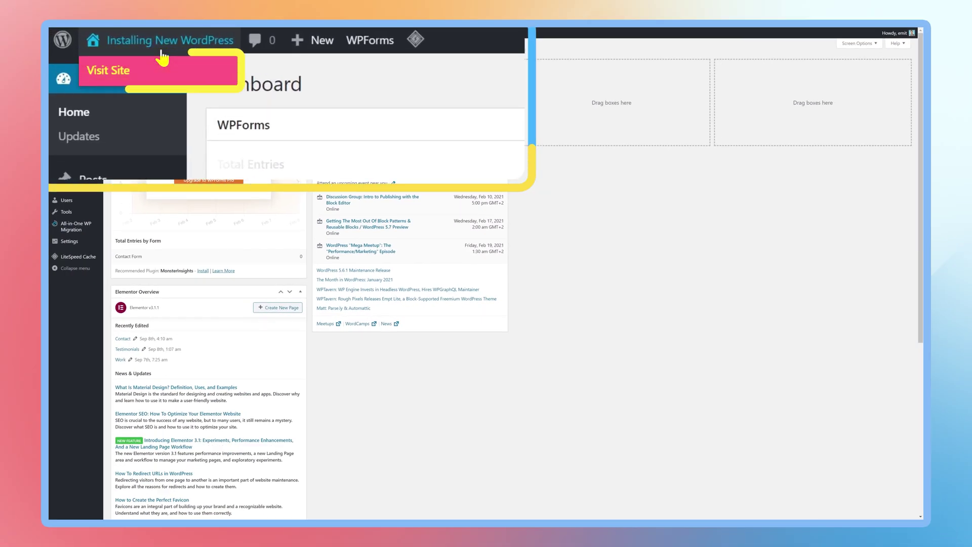
- Visit the site's homepage from the admin bar
left_click(91, 48)
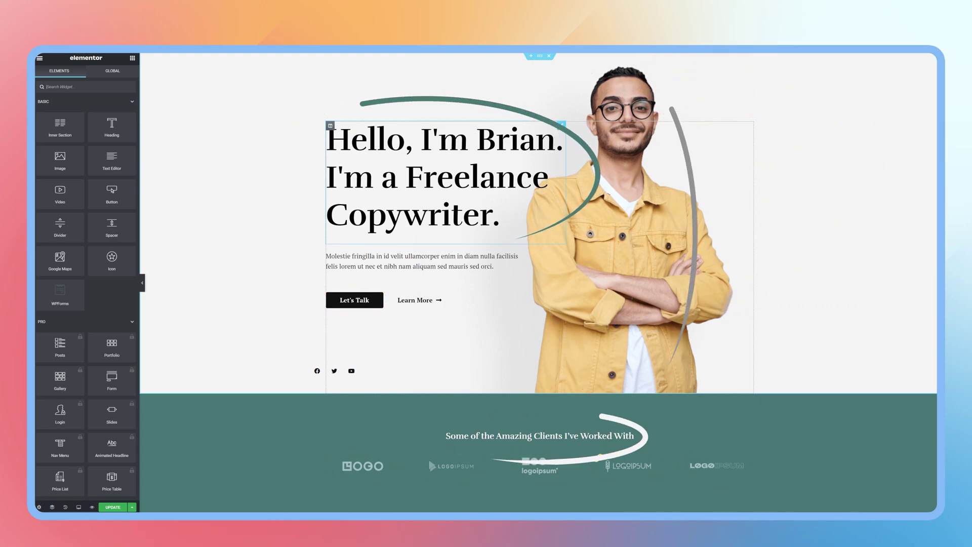
- Replace 'Copywriter' in the hero heading with 'Photographer'
left_click(499, 215)
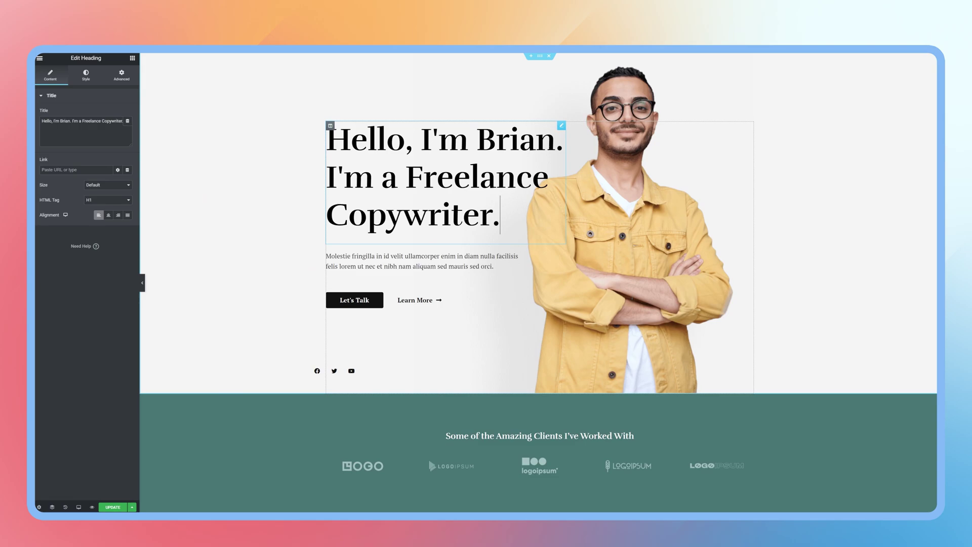
key("shift+Left")
key("shift+Left")
key("shift+Left")
key("shift+Left")
key("shift+Left")
key("shift+Left")
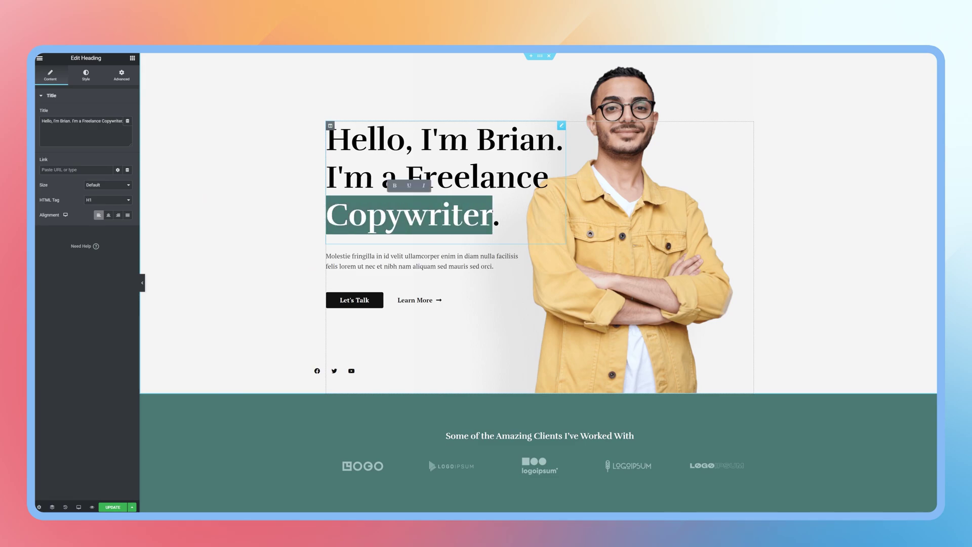
type("Photograph")
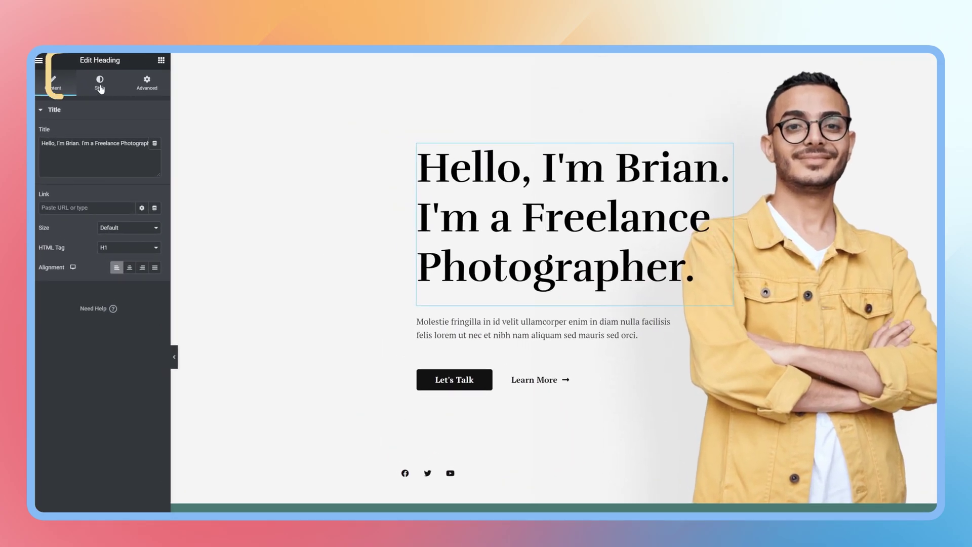
- Change the hero heading's text colour to a dark green
left_click(100, 84)
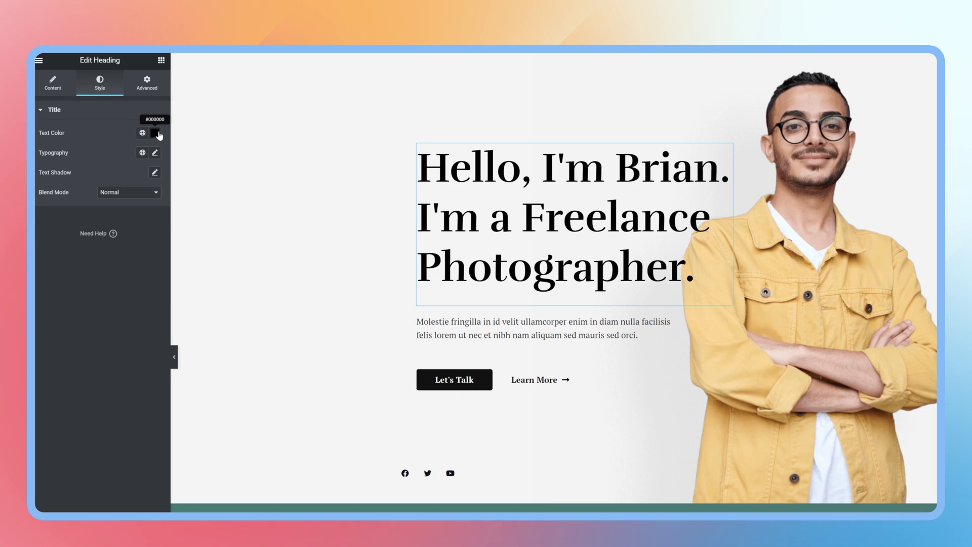
left_click(156, 133)
left_click_drag(129, 193, 109, 207)
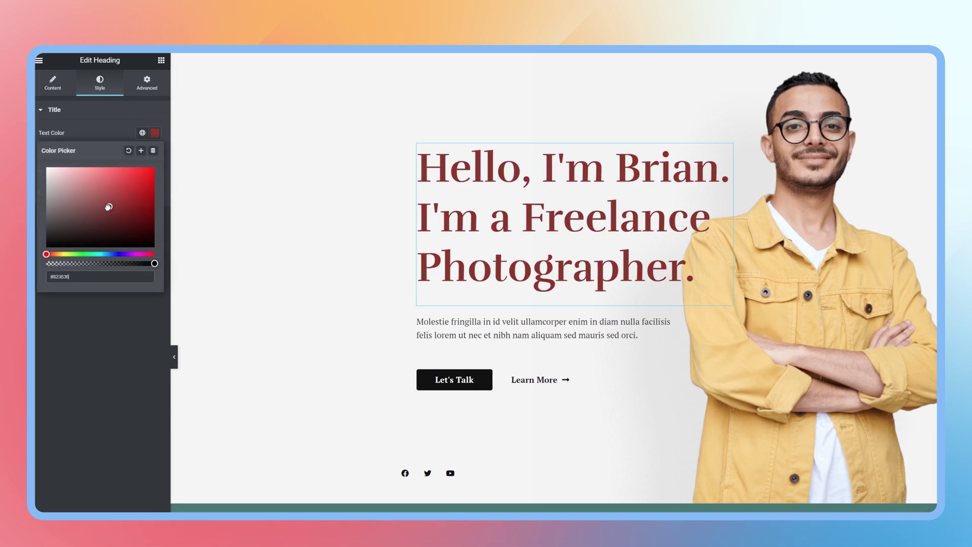
left_click_drag(67, 254, 83, 255)
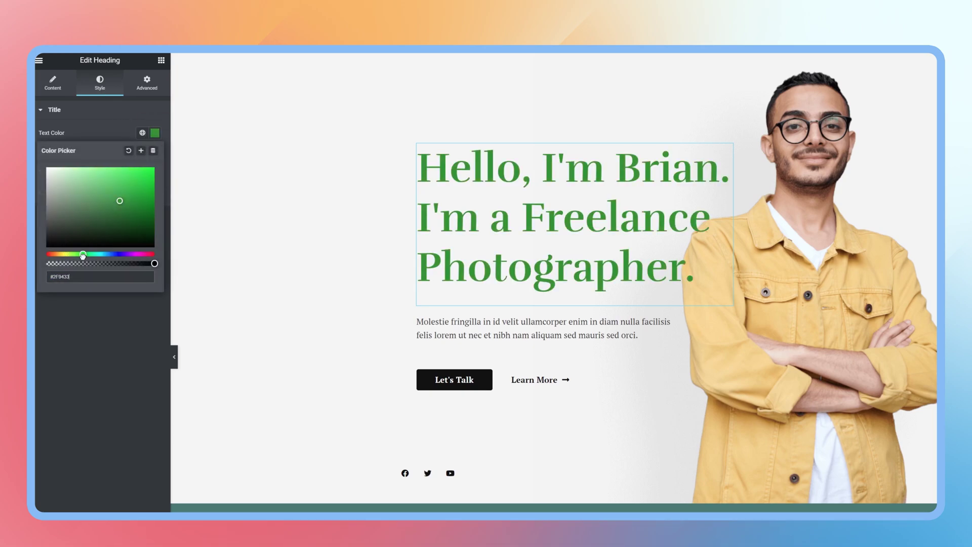
mouse_move(121, 214)
left_mouse_down()
mouse_move(108, 209)
mouse_move(134, 214)
left_mouse_up()
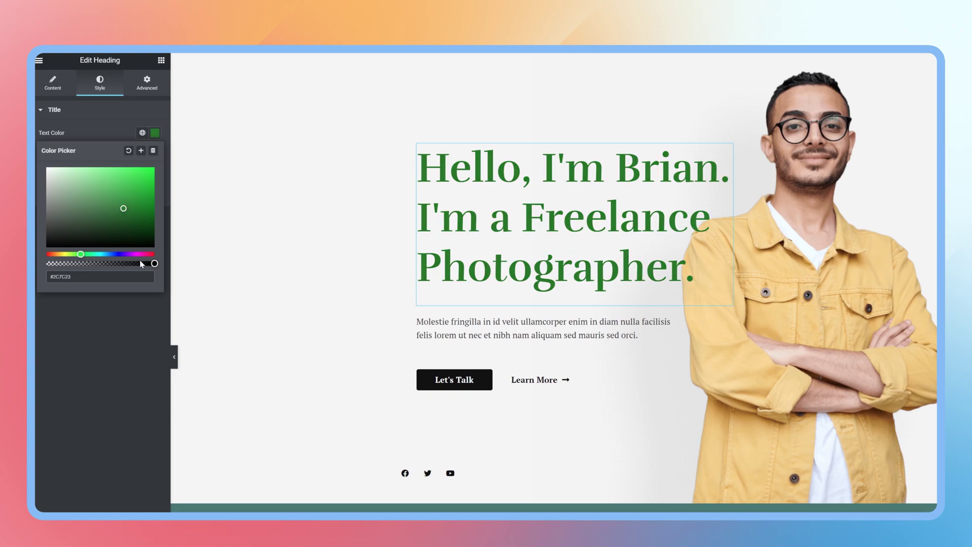
left_click(135, 334)
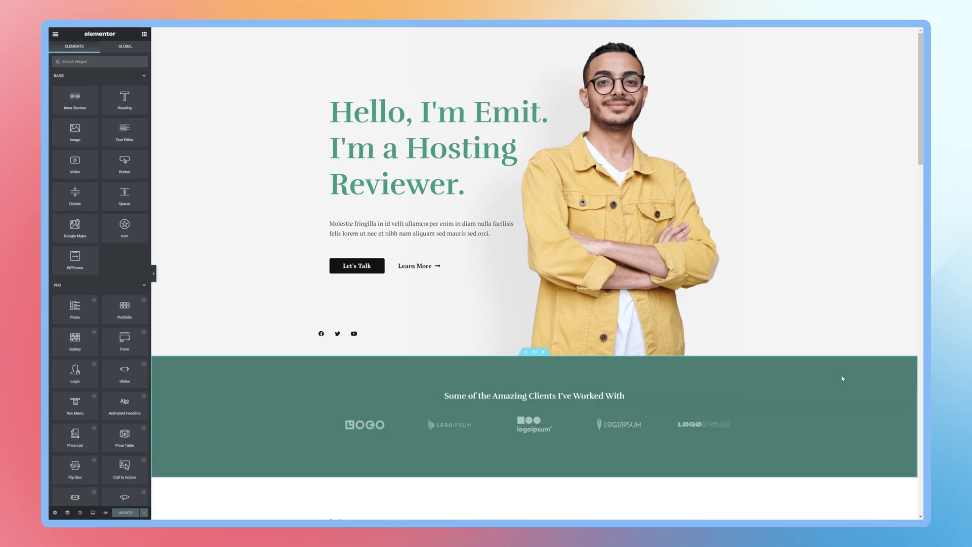
right_click(601, 398)
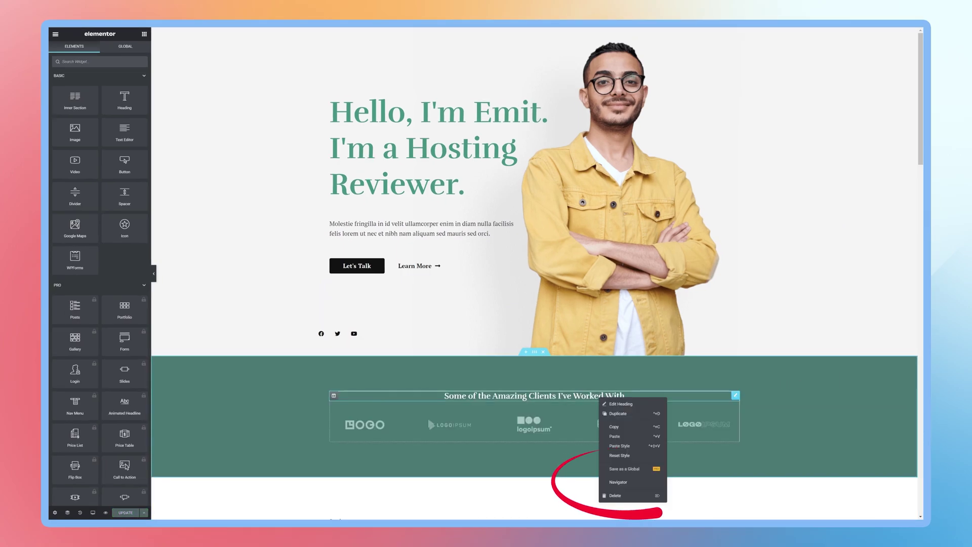
left_click(612, 496)
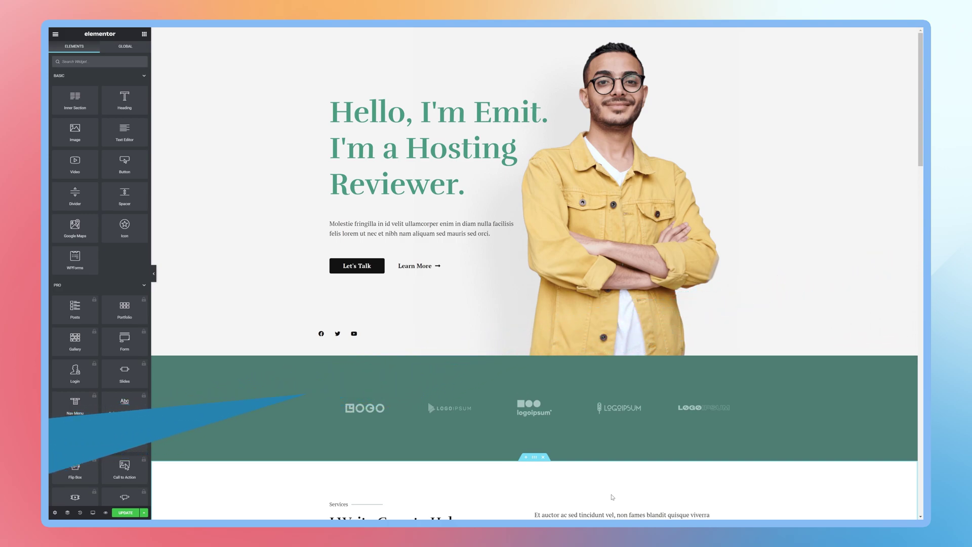
key("ctrl+z")
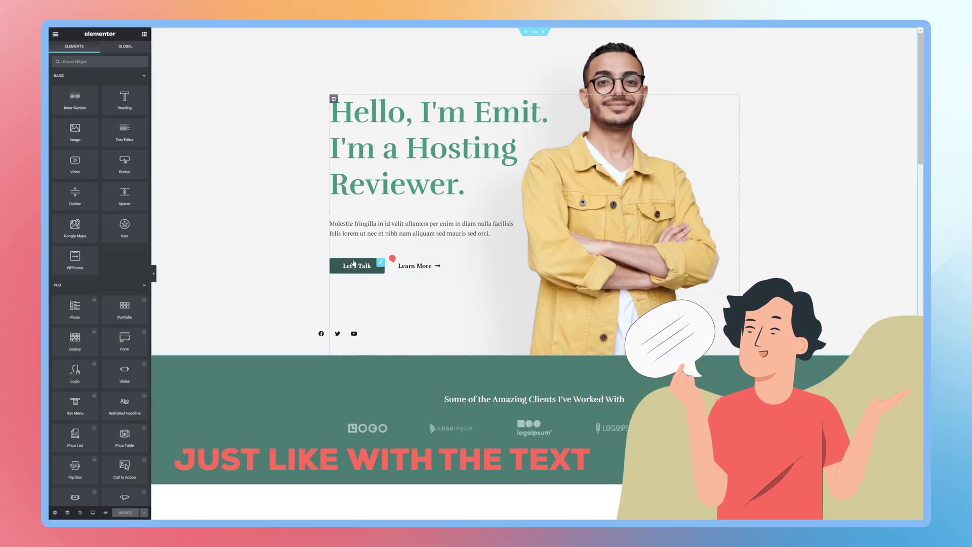
left_click(352, 267)
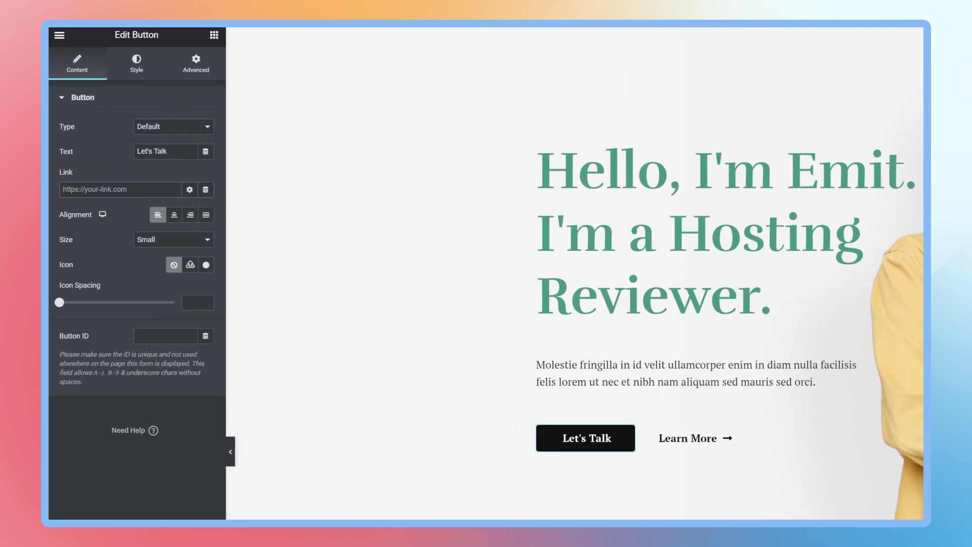
- Give the hero button a #568483 teal background and a near-black green hover background
left_click(150, 76)
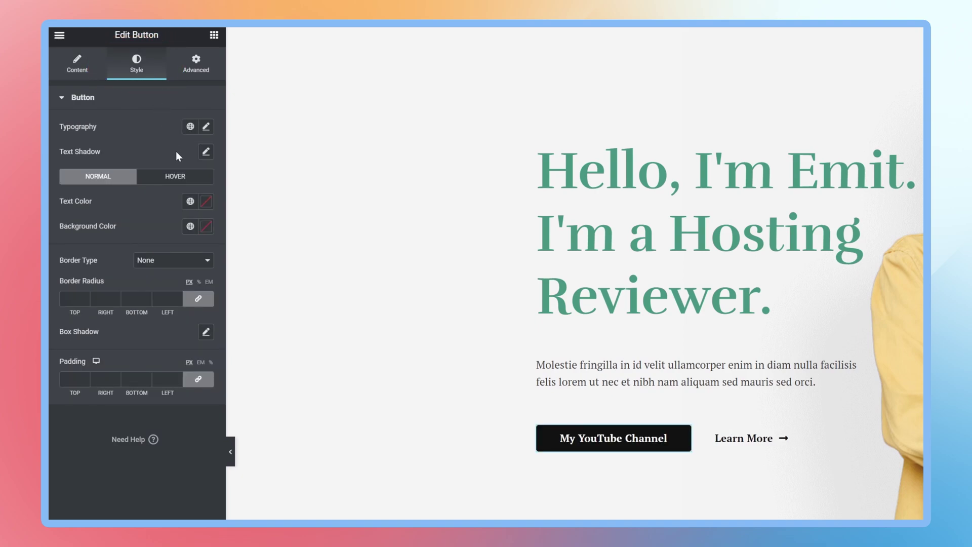
left_click(204, 227)
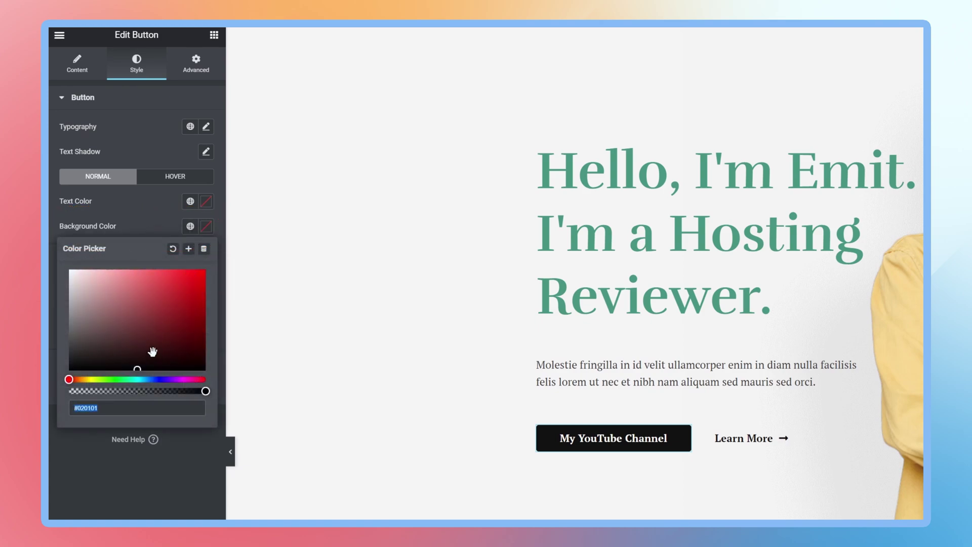
left_click(136, 380)
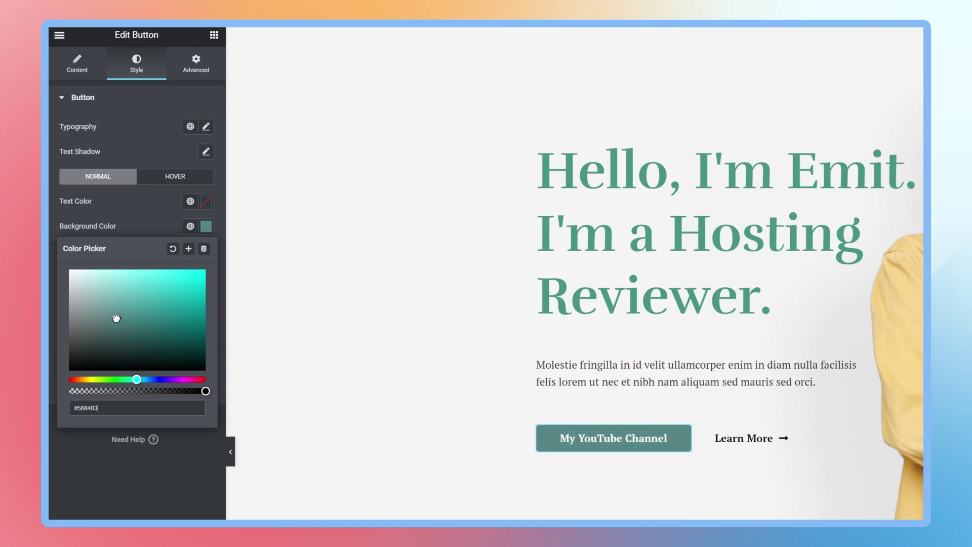
left_click(169, 181)
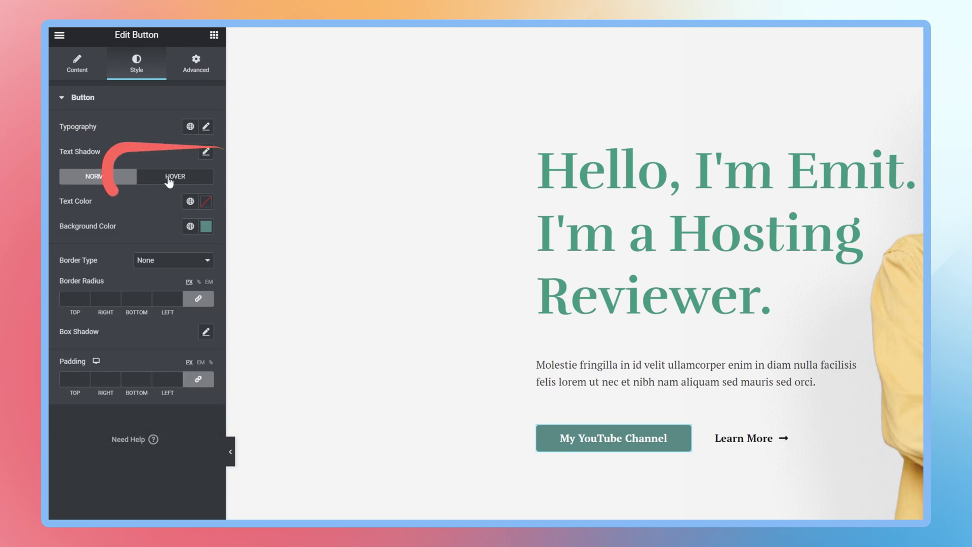
left_click(170, 181)
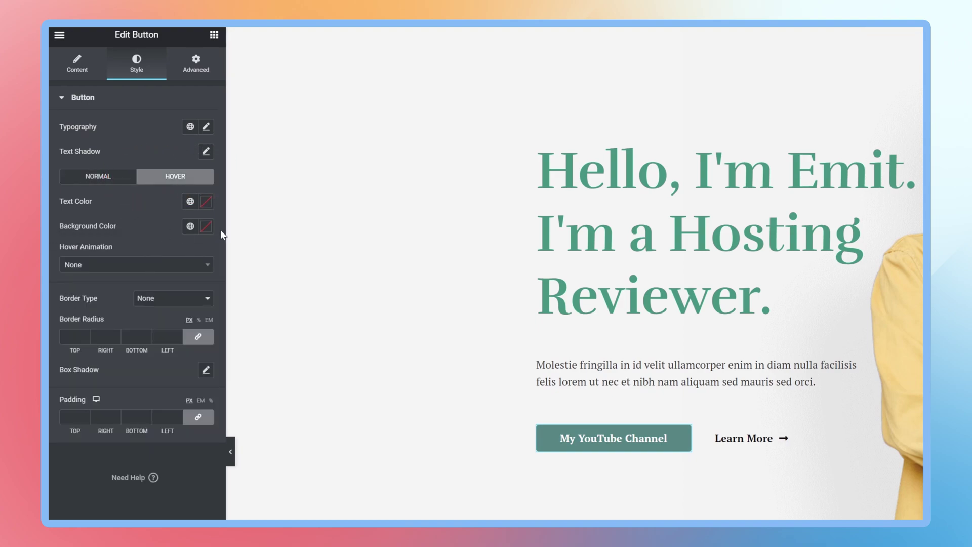
left_click(206, 228)
left_click(135, 379)
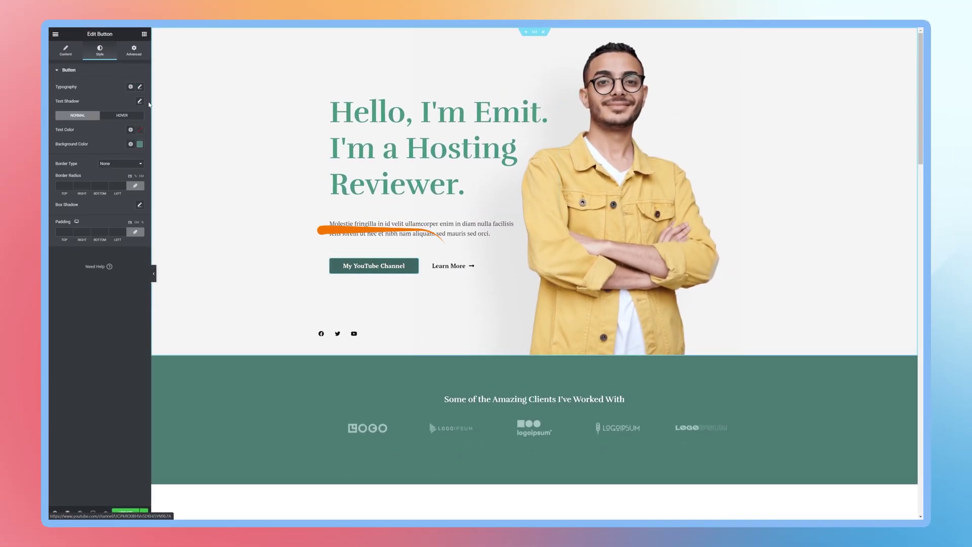
- Replace the hero section's background image with the MainPhoto.png portrait from the Media Library
left_click(140, 144)
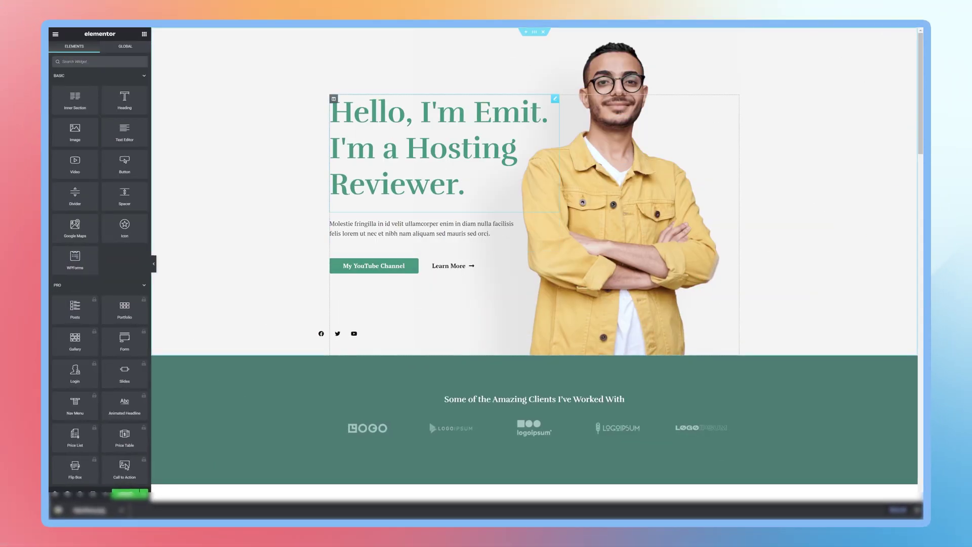
left_click(535, 33)
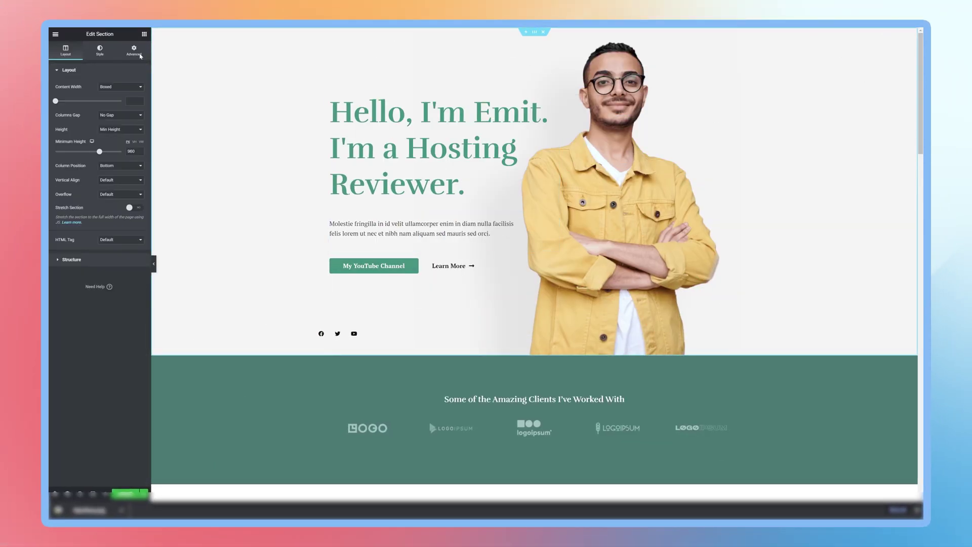
left_click(91, 56)
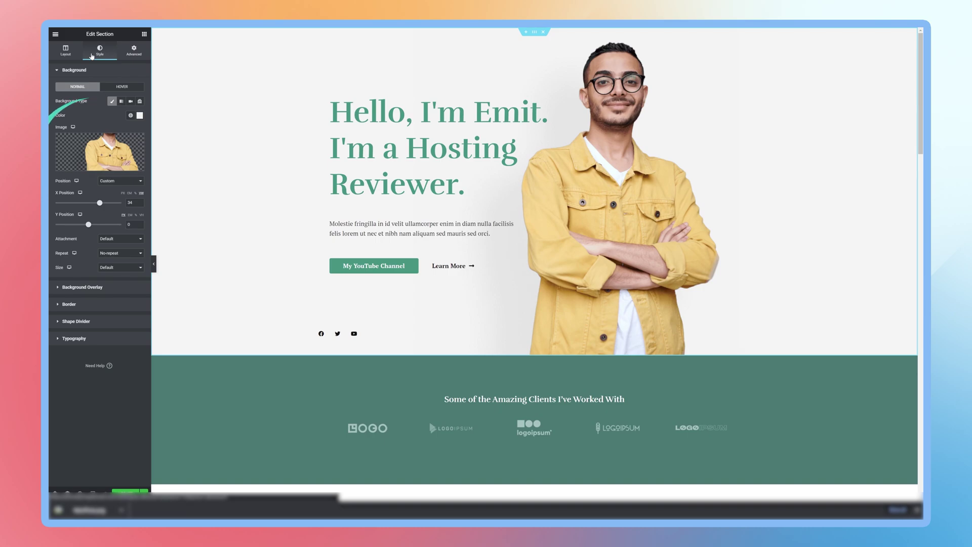
left_click(90, 155)
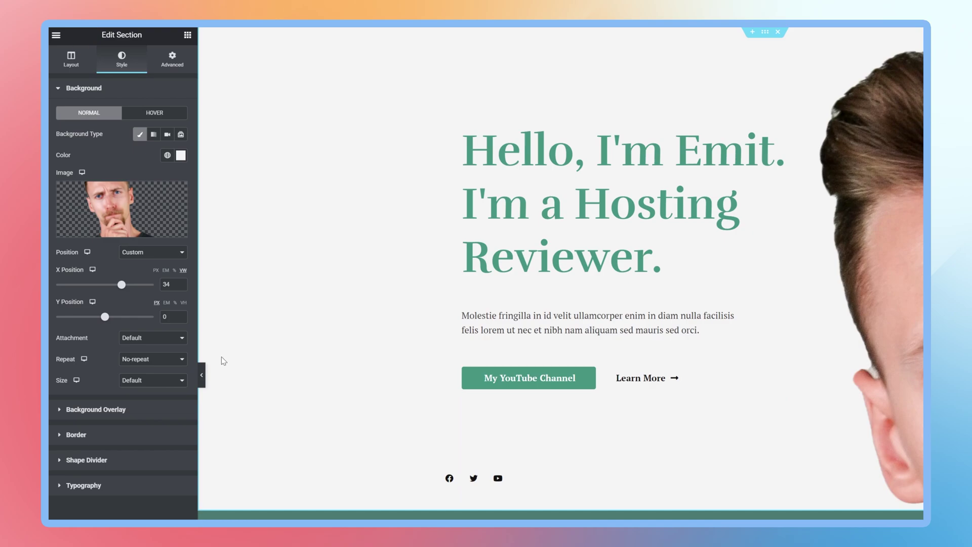
- Set the background size to custom, preview at tablet size, and raise the VR image's left padding from 13 to 31
left_click(179, 381)
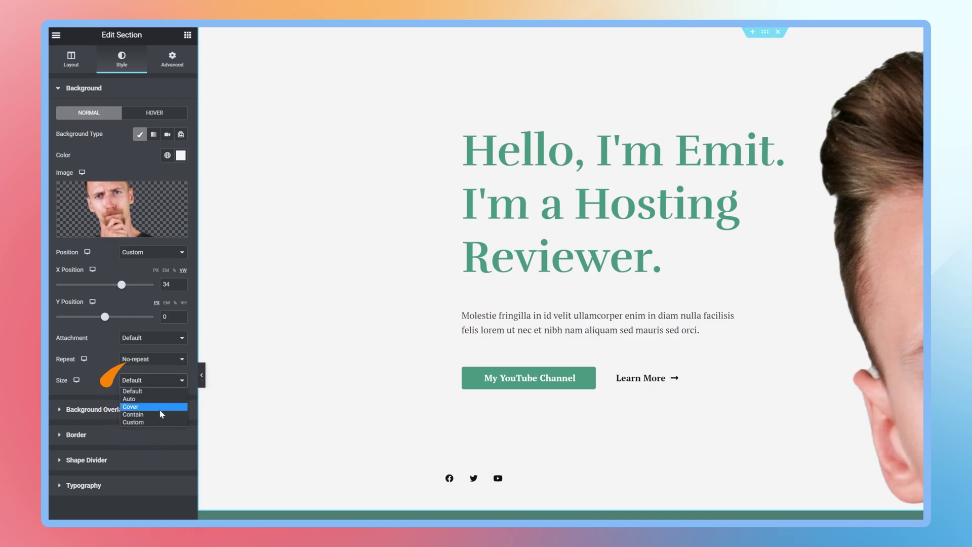
left_click(154, 422)
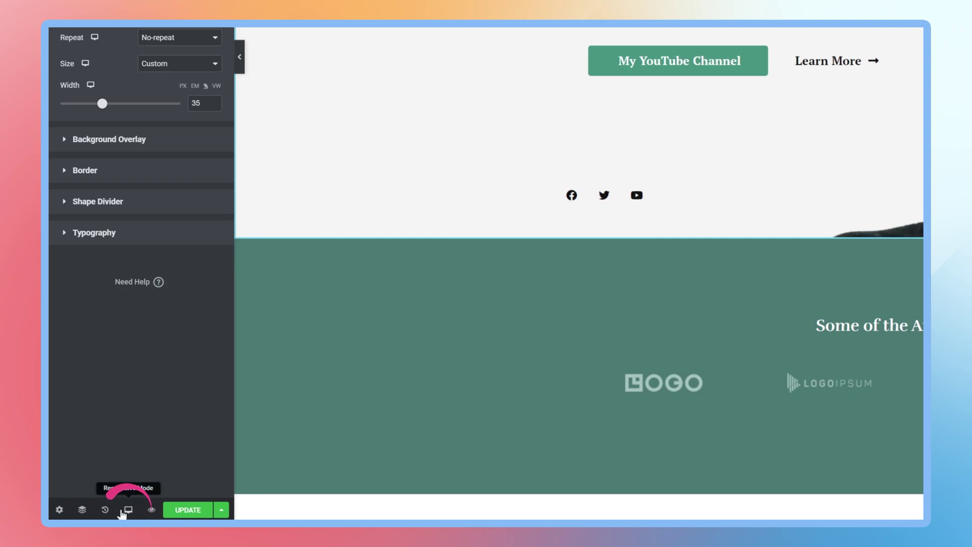
left_click(126, 510)
left_click(129, 462)
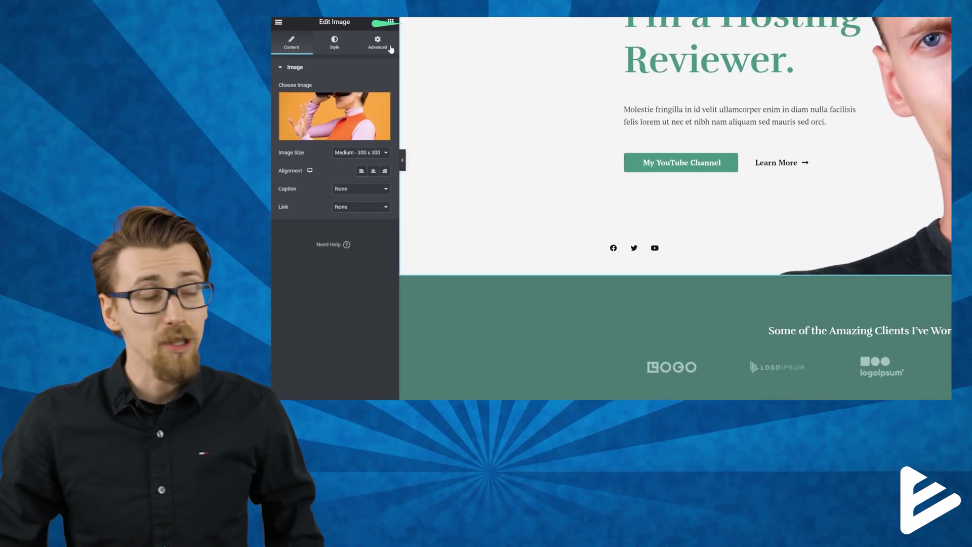
left_click(390, 47)
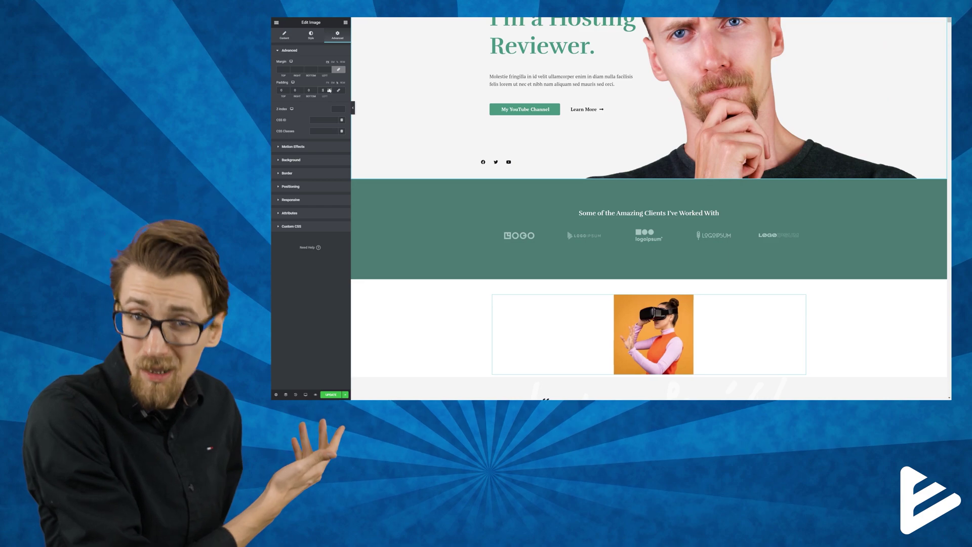
left_click_drag(330, 90, 330, 90)
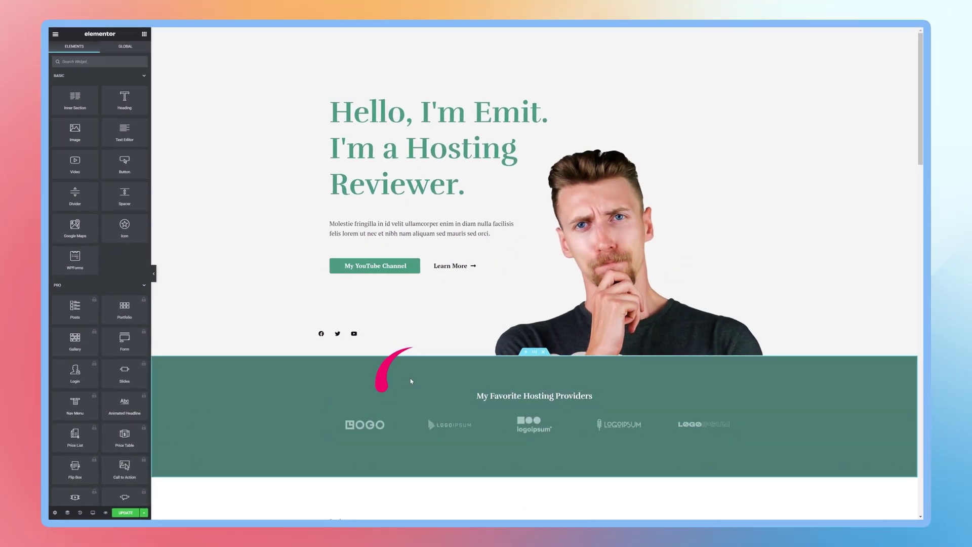
- Give the teal hosting providers section the dark circuit-board image from the Media Library as its background
right_click(411, 381)
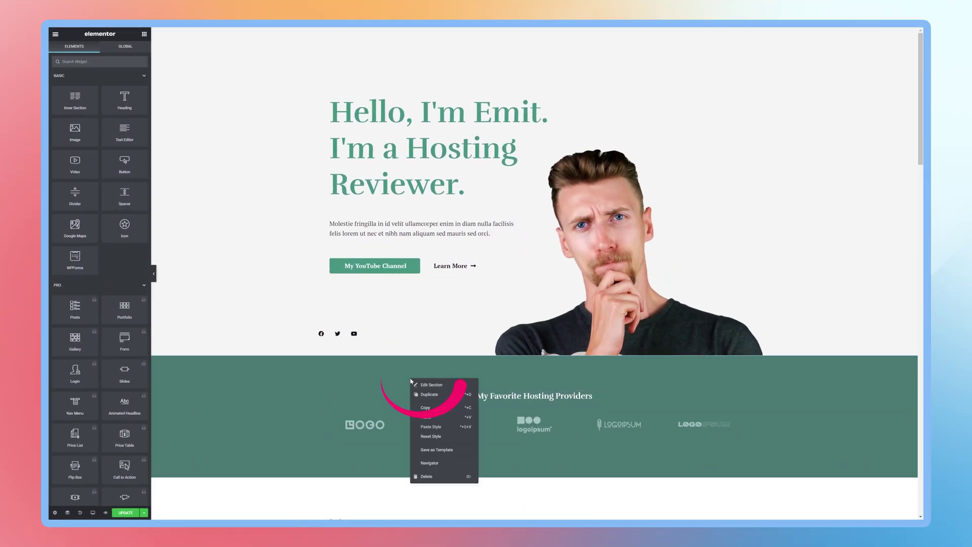
left_click(418, 386)
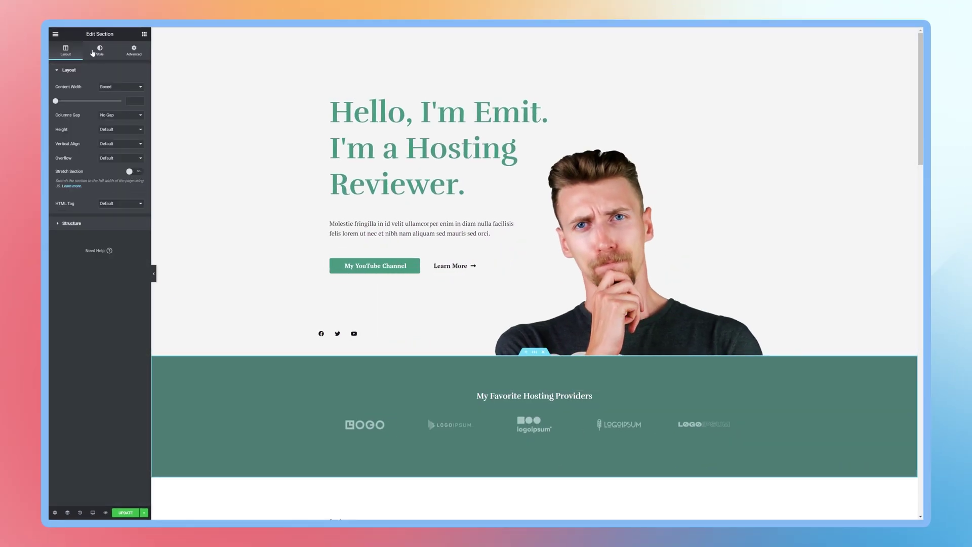
left_click(93, 52)
left_click(107, 135)
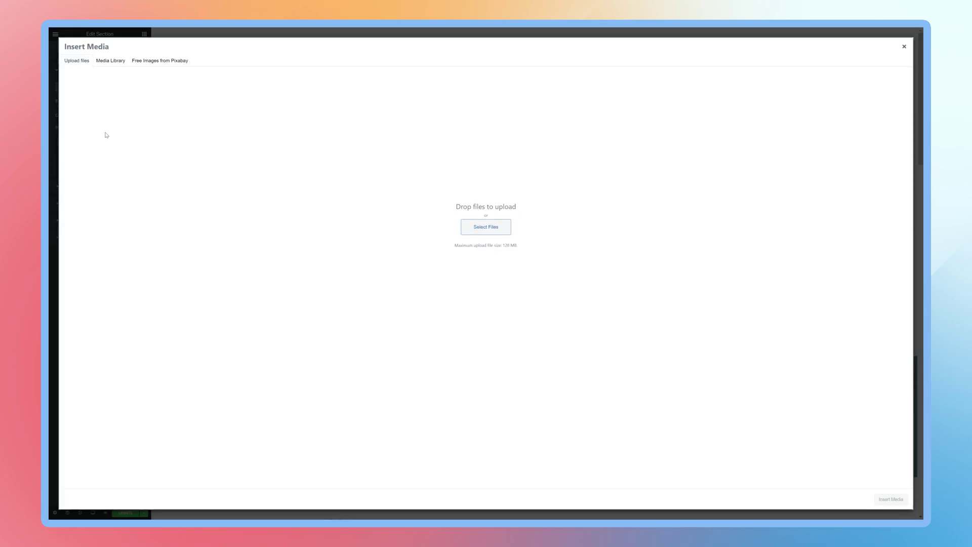
left_click(487, 229)
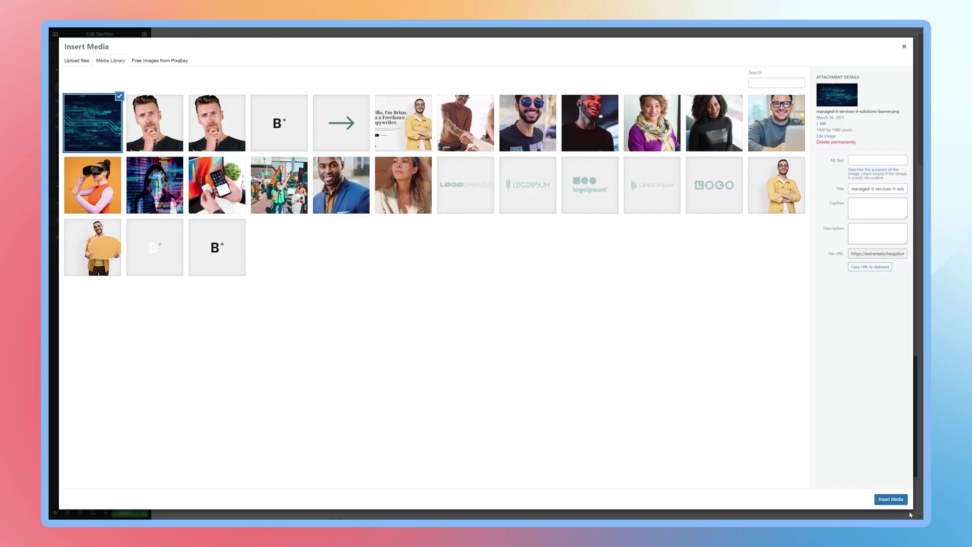
left_click(905, 505)
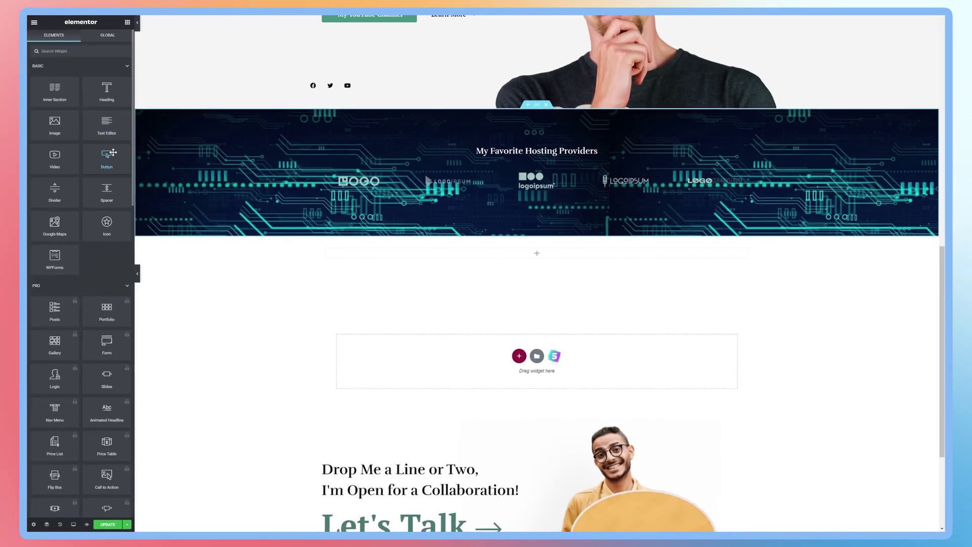
- Place a Video widget with the default YouTube placeholder below the hosting providers section
left_click_drag(532, 251, 534, 252)
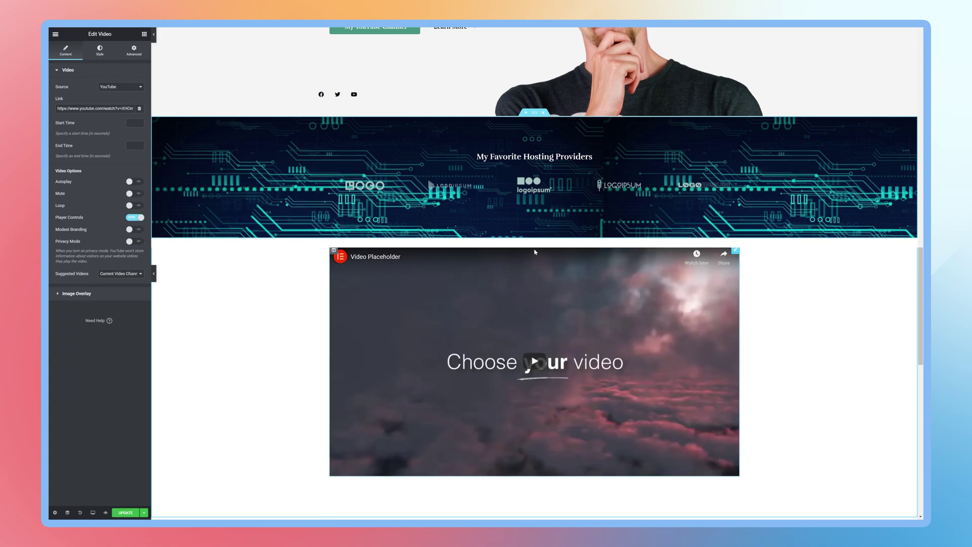
scroll(535, 252, "down", 2)
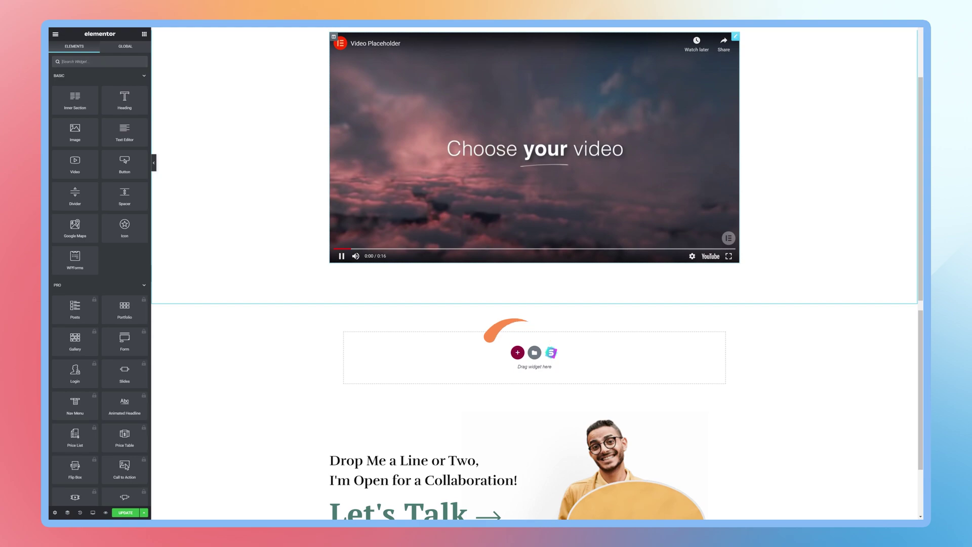
- Open the Elementor template library from the empty section's folder icon
left_click(535, 352)
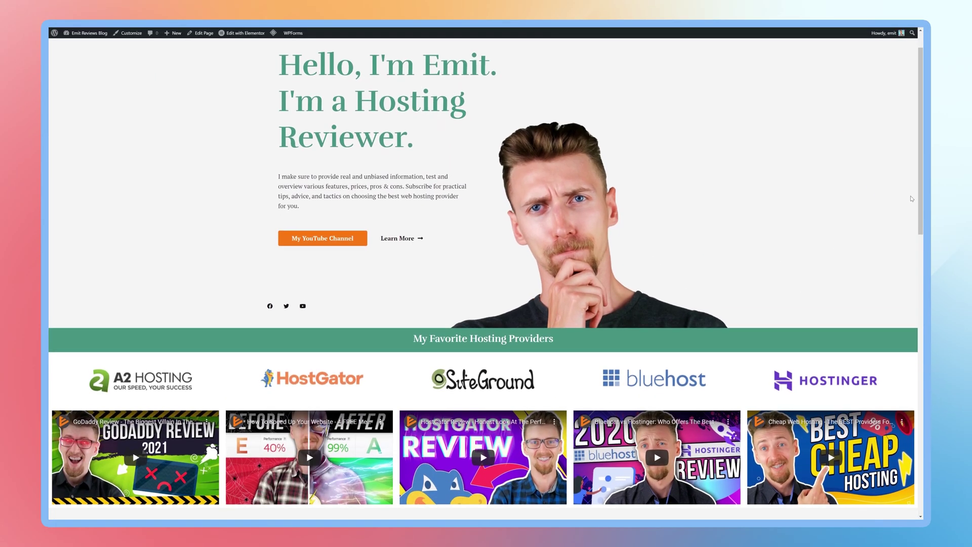
- Scroll down the live homepage through the video row, orange banner and Contact Me form
scroll(912, 199, "down", 3)
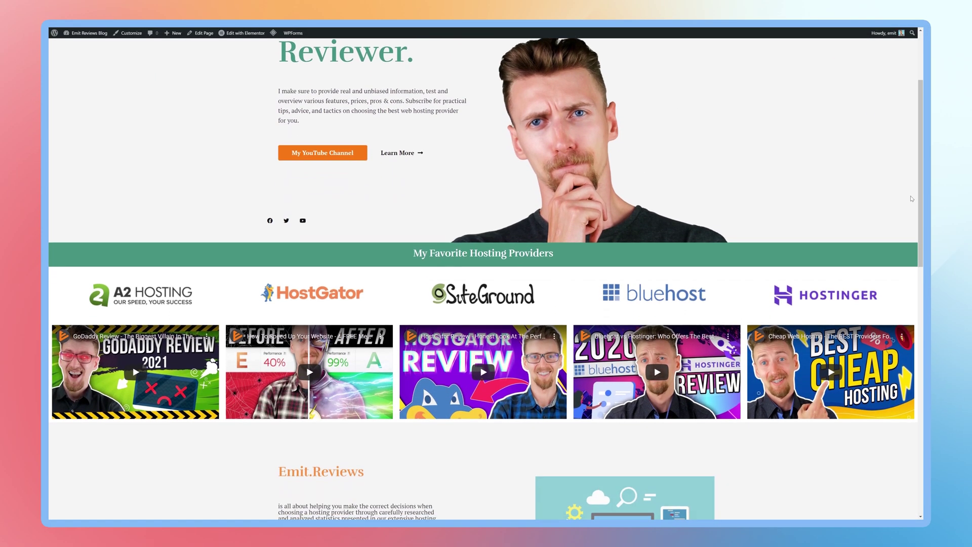
scroll(912, 198, "down", 3)
scroll(487, 279, "down", 3)
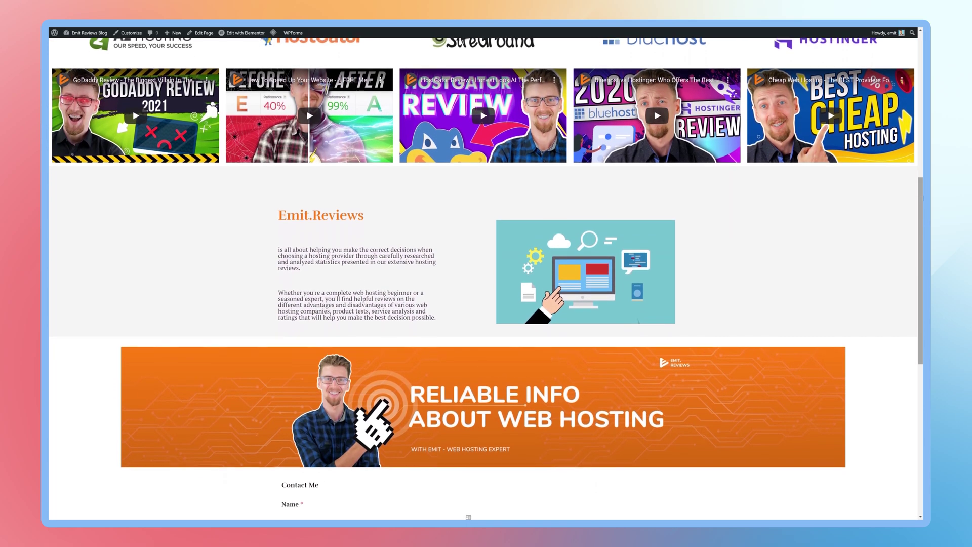
scroll(486, 279, "down", 3)
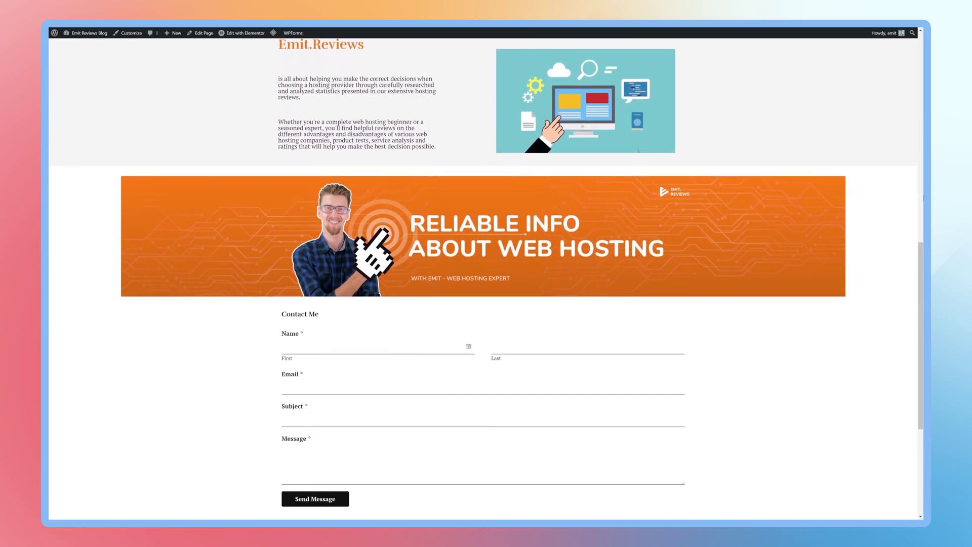
scroll(486, 279, "down", 2)
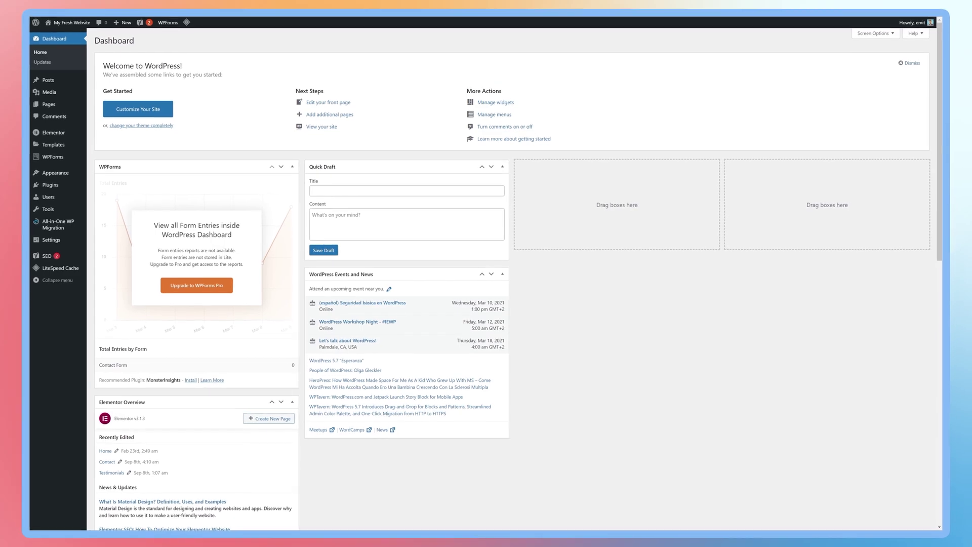
- Open All Pages from the dashboard sidebar to see the site's six pages
mouse_move(66, 108)
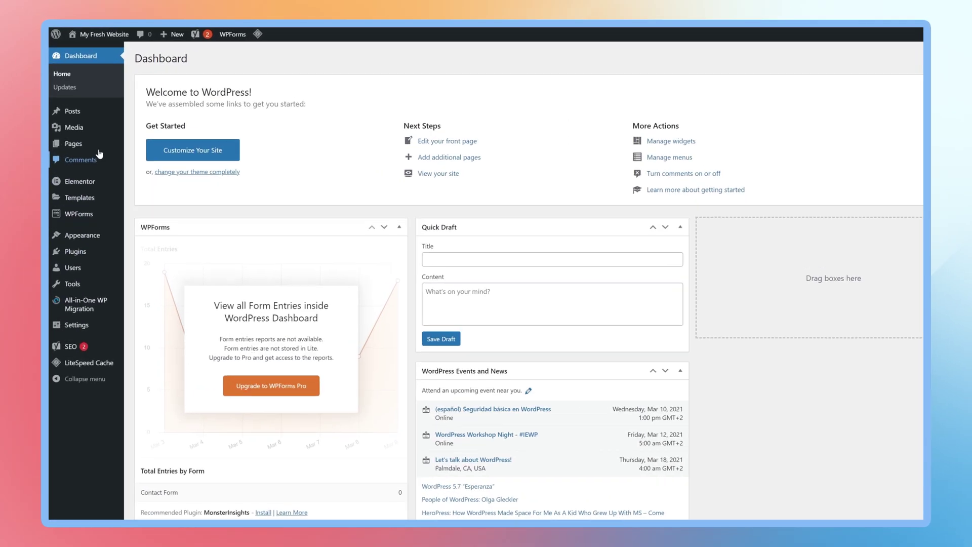
left_click(109, 177)
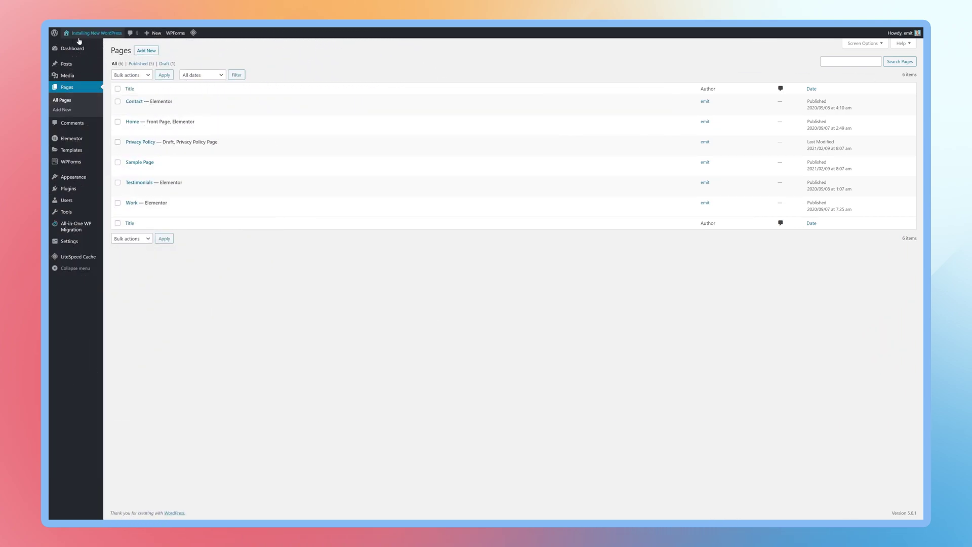
- Go from the live site into the Customizer's Primary Menu items
mouse_move(81, 34)
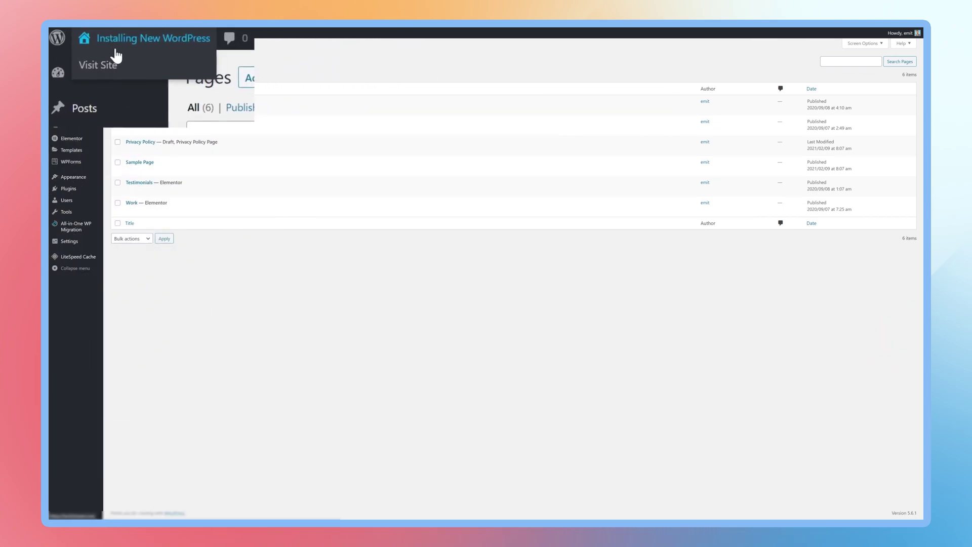
left_click(74, 46)
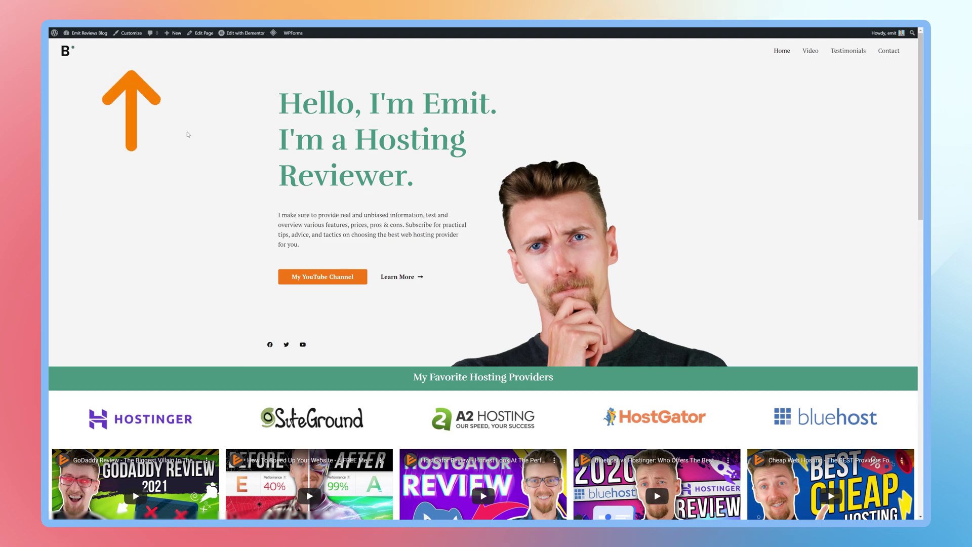
left_click(131, 34)
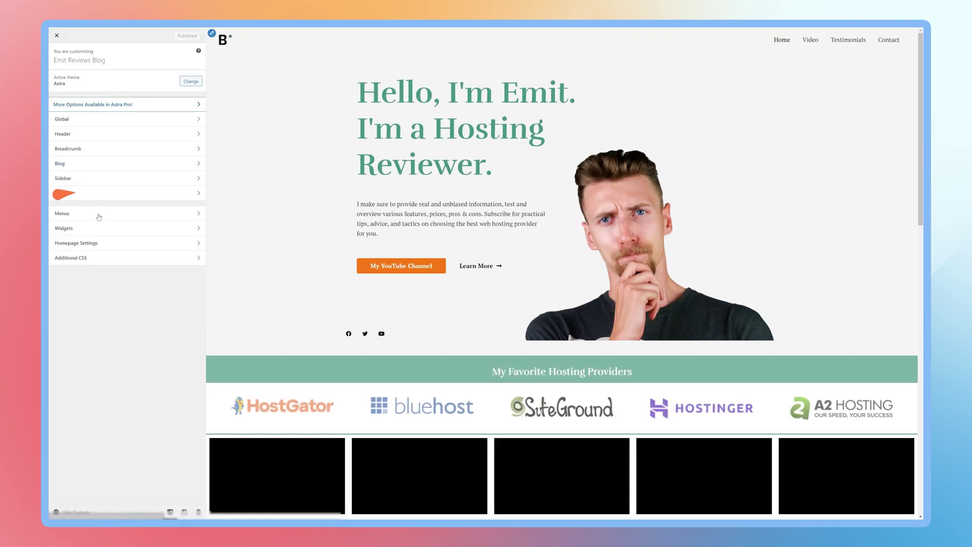
left_click(98, 218)
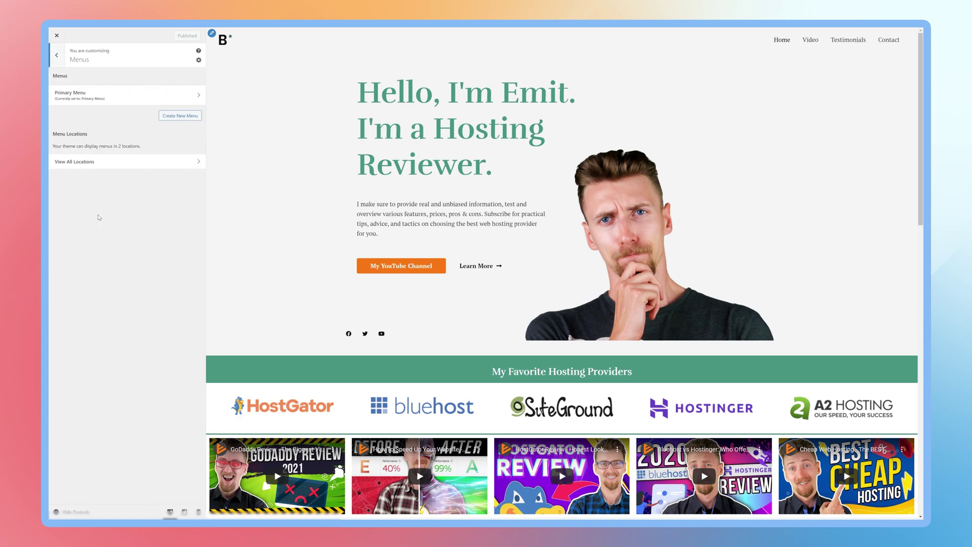
left_click(157, 101)
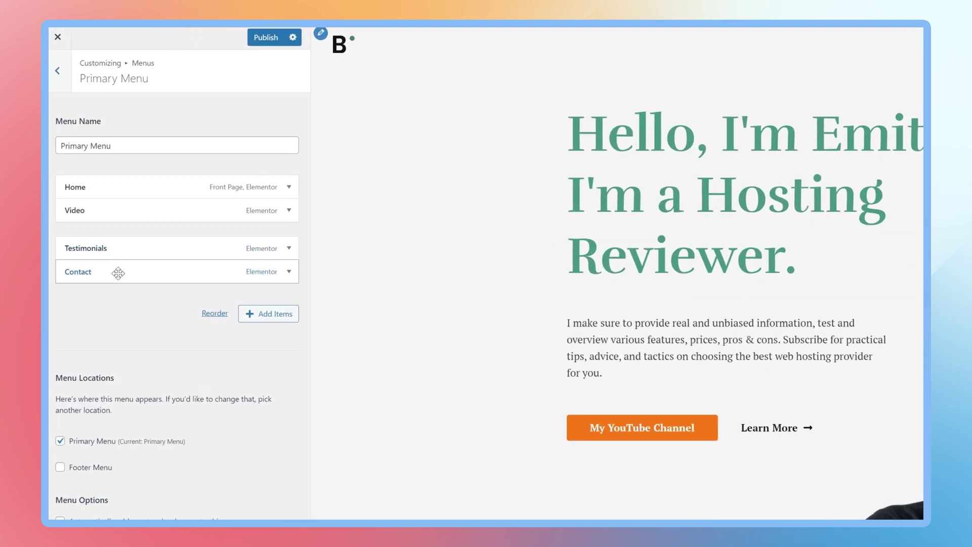
- Move Contact above Testimonials and expand Testimonials to edit its navigation label
left_click_drag(117, 272, 114, 249)
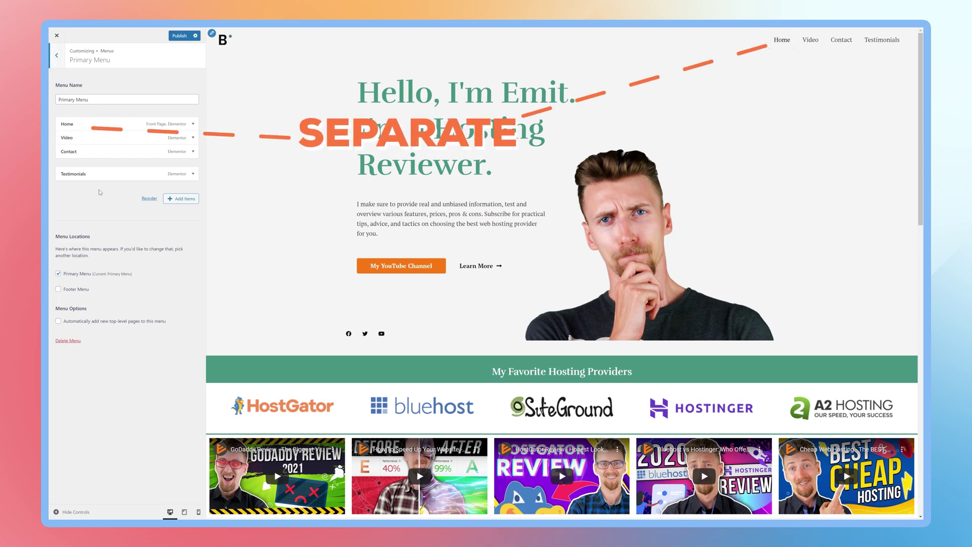
left_click_drag(99, 173, 107, 145)
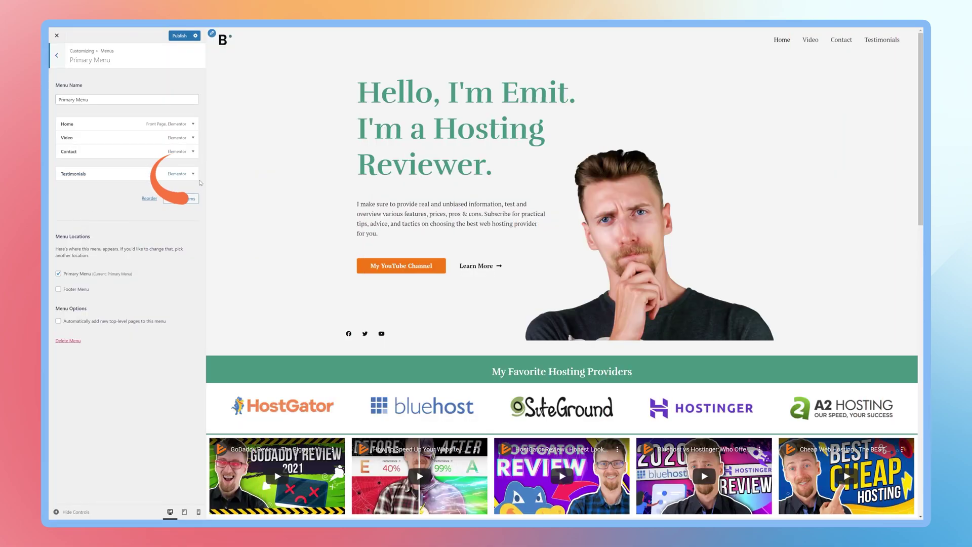
left_click(193, 174)
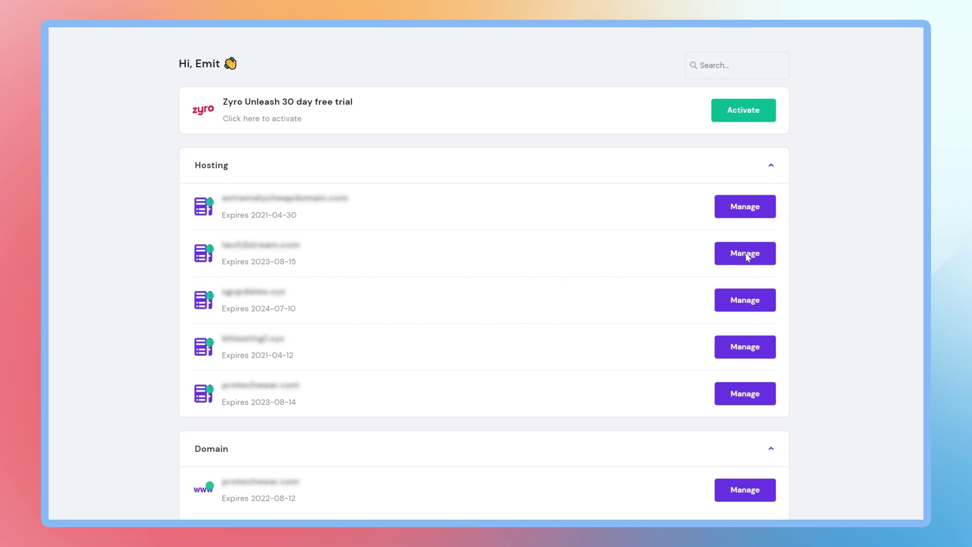
- Create a new email account on the second hosting plan, entering its address and a password
left_click(746, 253)
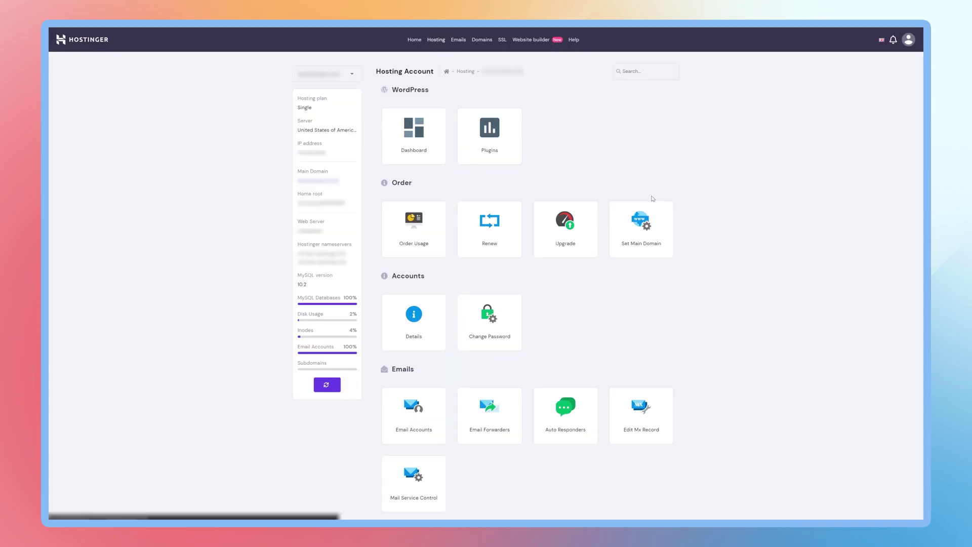
left_click(411, 413)
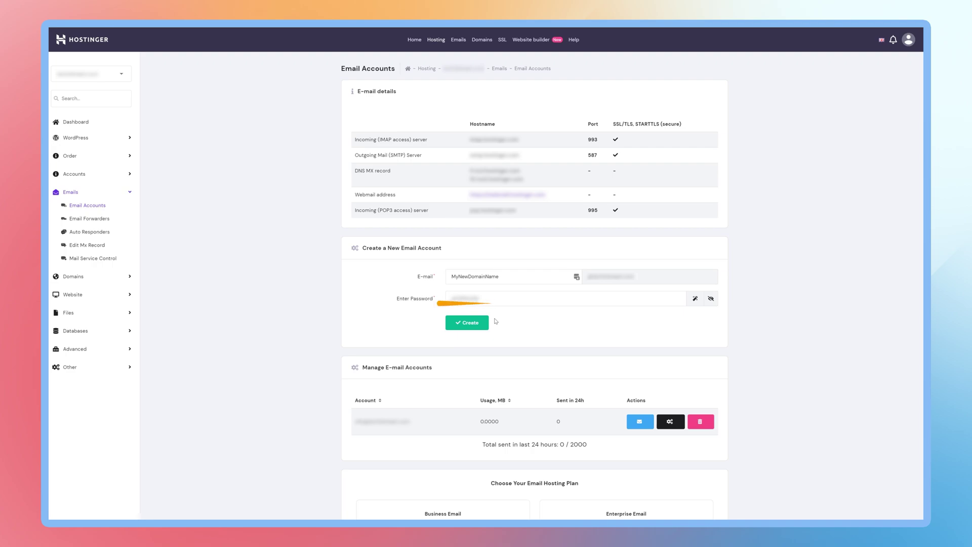
left_click(484, 325)
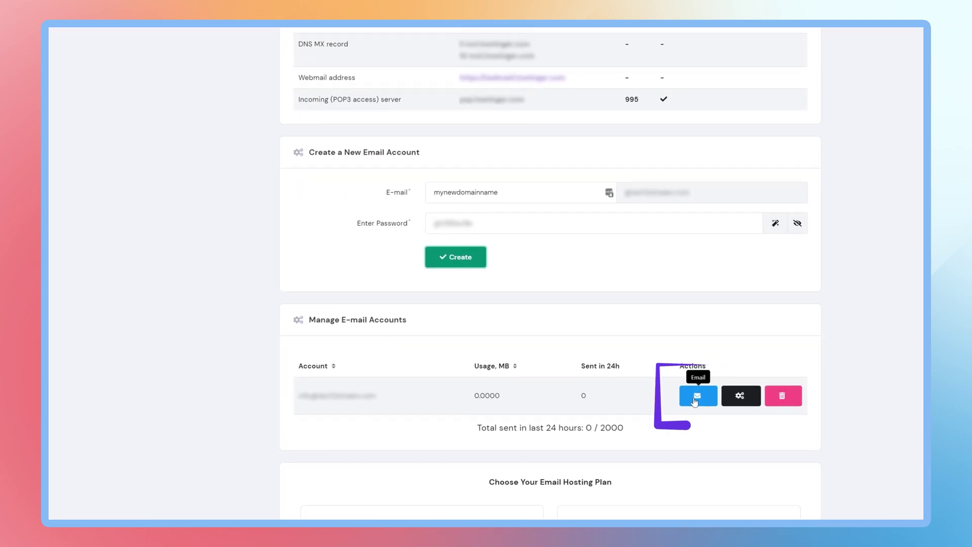
- Open the new account's Roundcube webmail inbox via its blue Email button
left_click(698, 396)
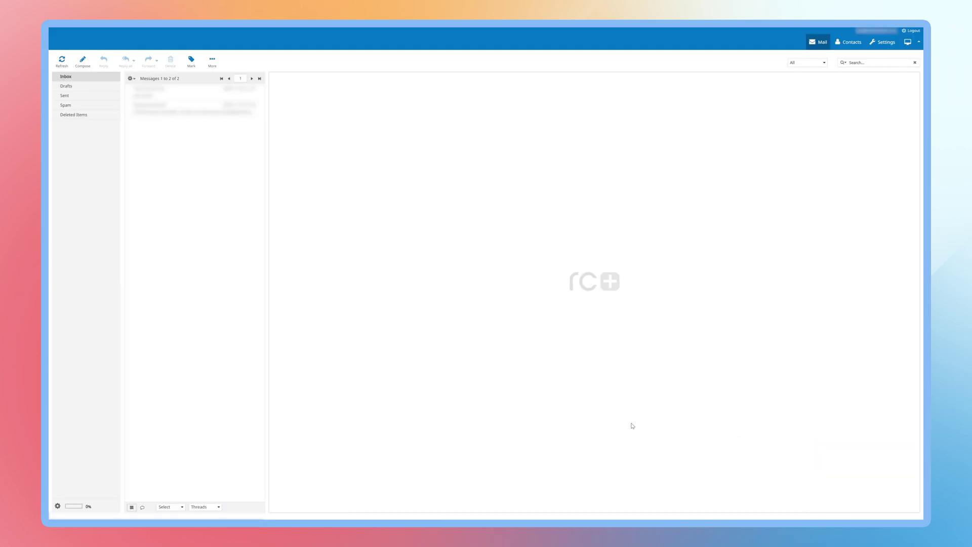